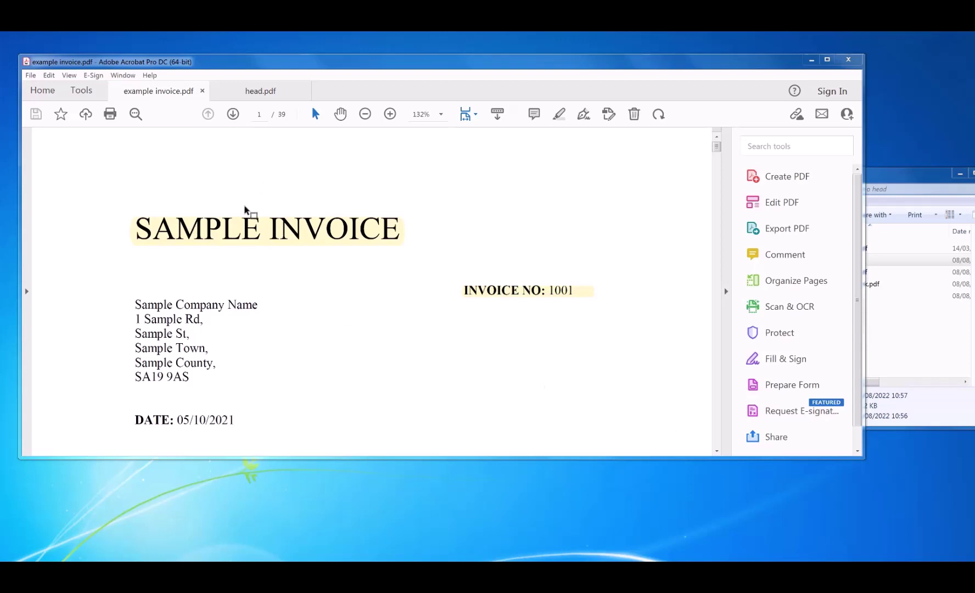
Page through the sample invoice in Acrobat and compare it with the head.pdf header page
double_click(233, 114)
left_click(233, 114)
double_click(233, 114)
left_click(211, 114)
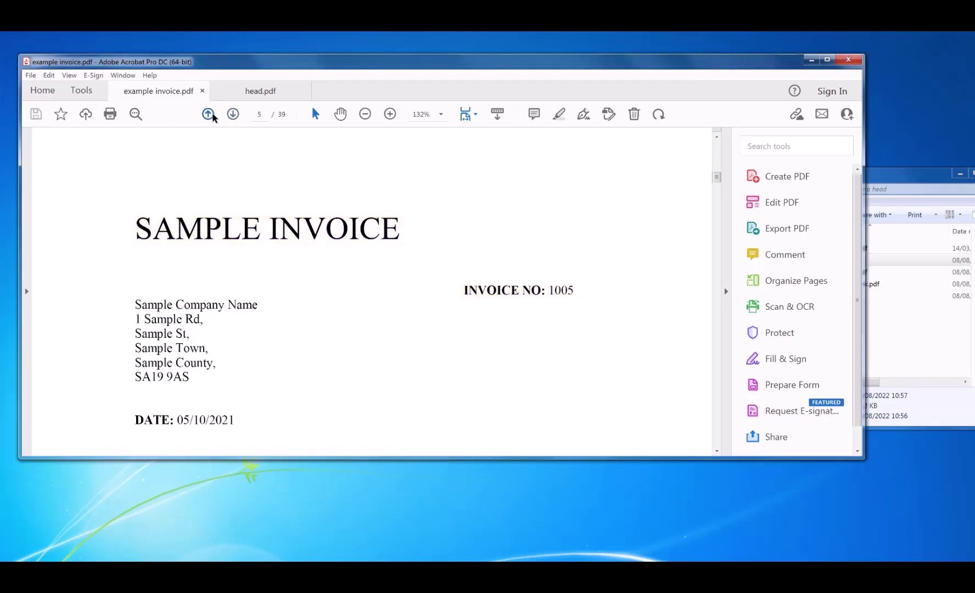
triple_click(211, 113)
left_click(211, 114)
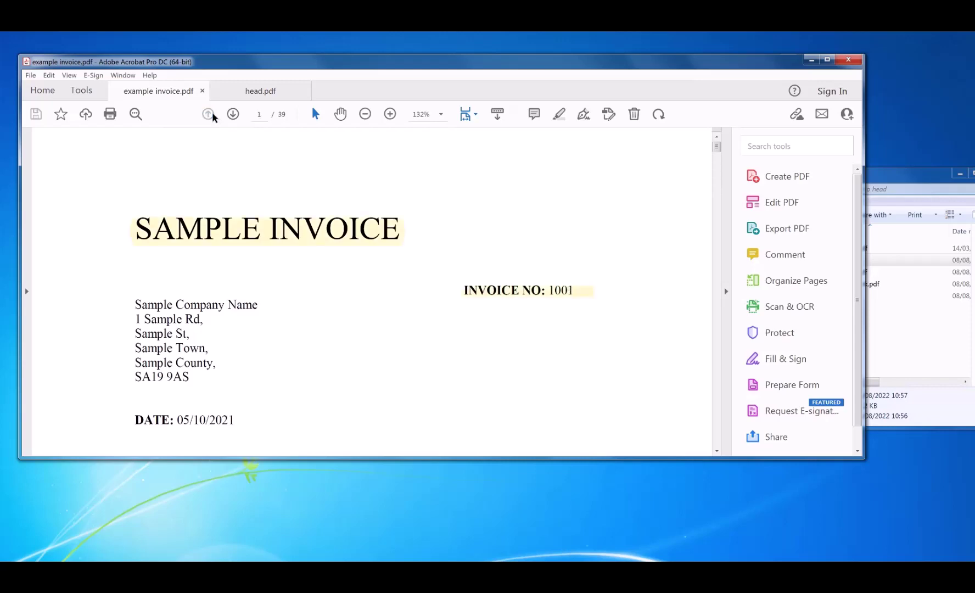
left_click(261, 91)
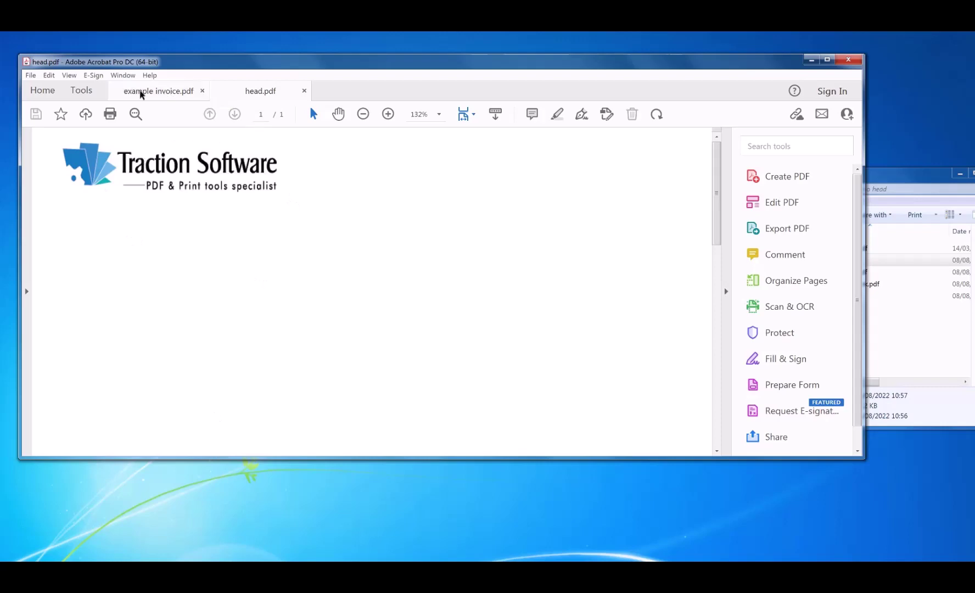
left_click(140, 93)
left_click(254, 93)
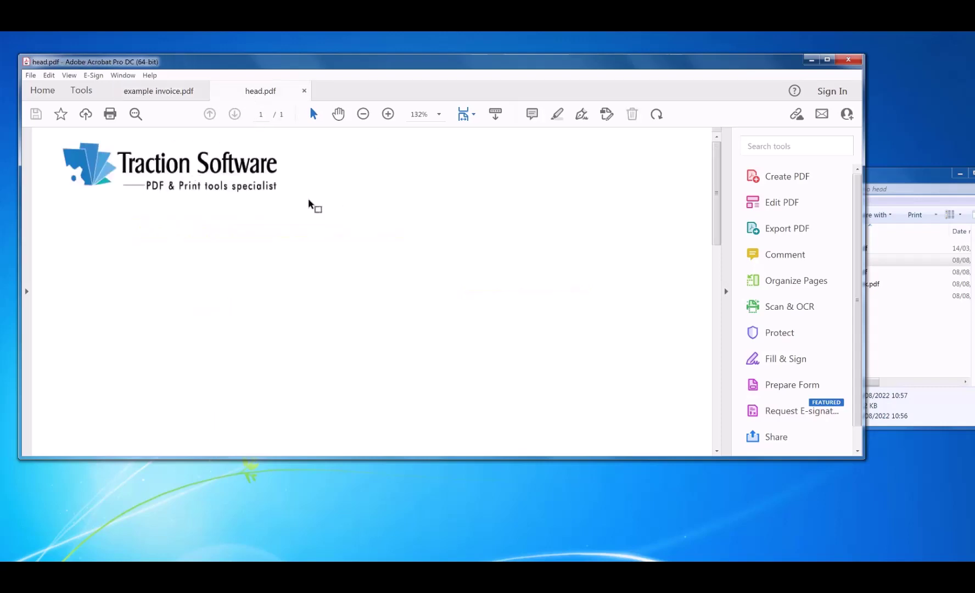
left_click(132, 97)
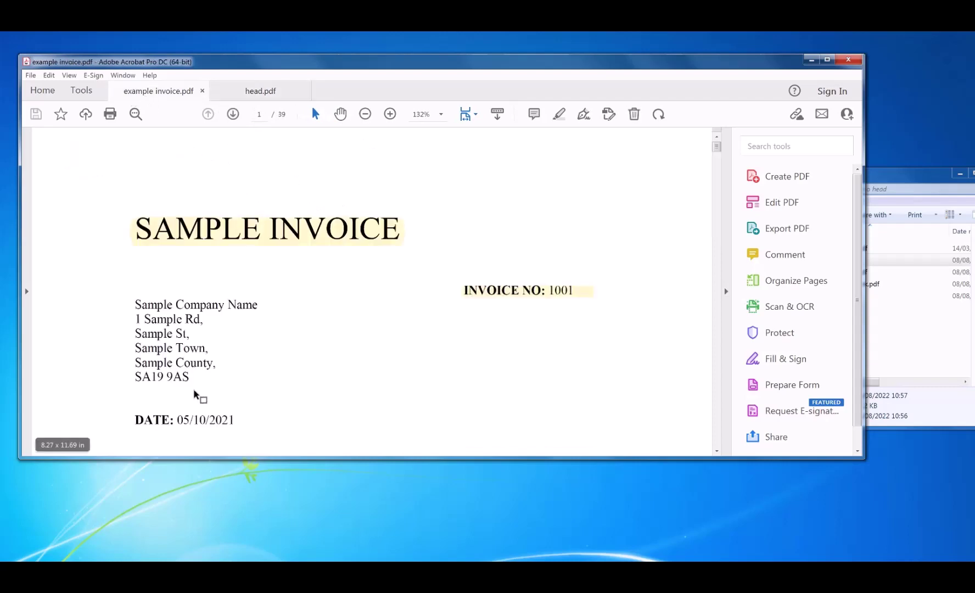
In PDF Print Settings, enable internal printing and choose head.pdf as the background overlay
left_click(316, 577)
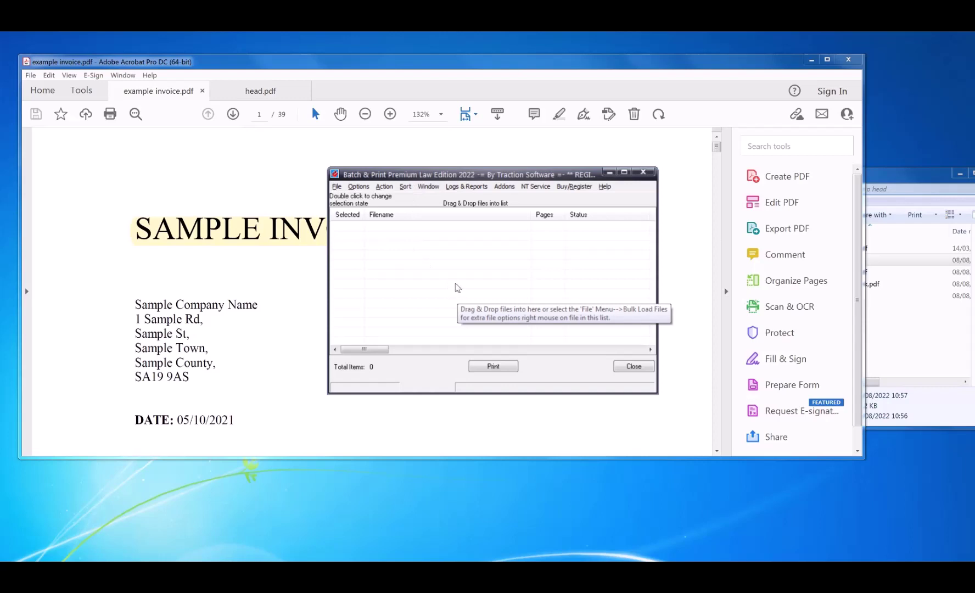
left_click(337, 187)
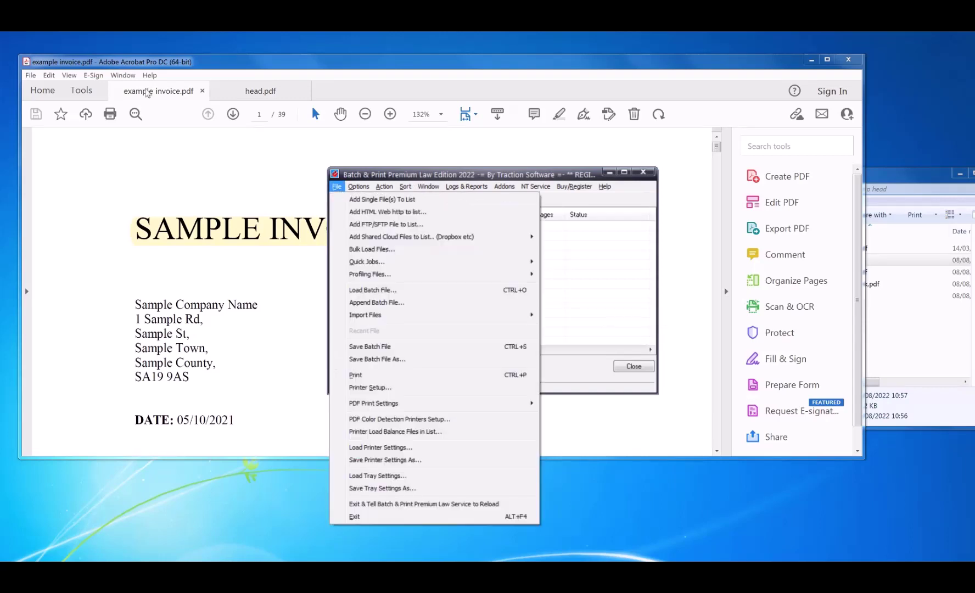
mouse_move(391, 404)
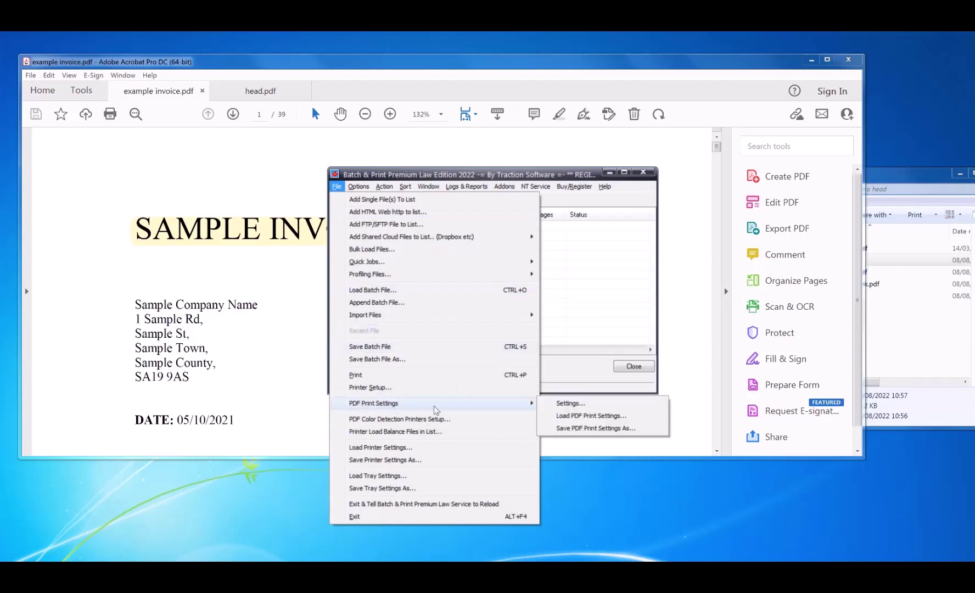
left_click(570, 404)
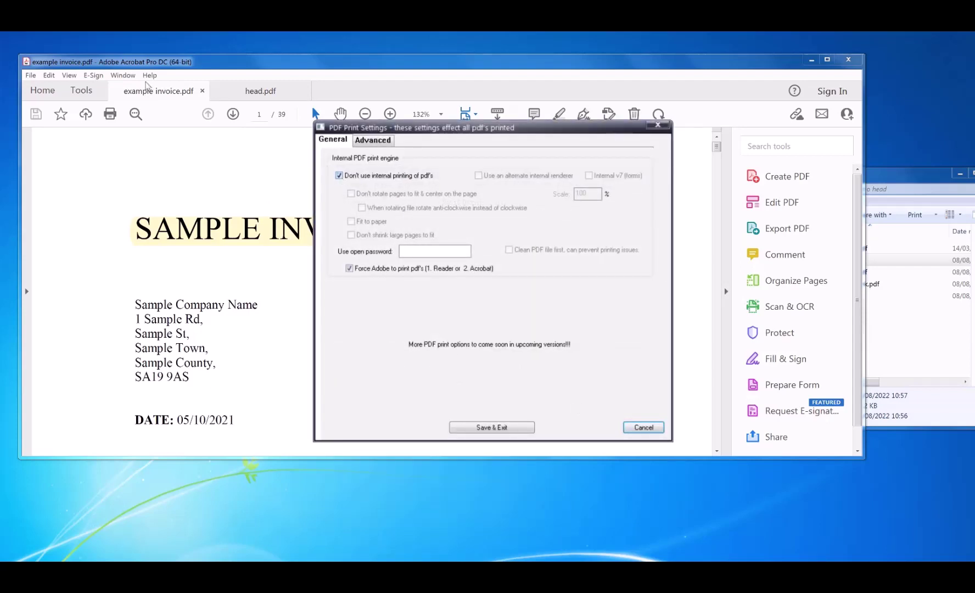
left_click(338, 175)
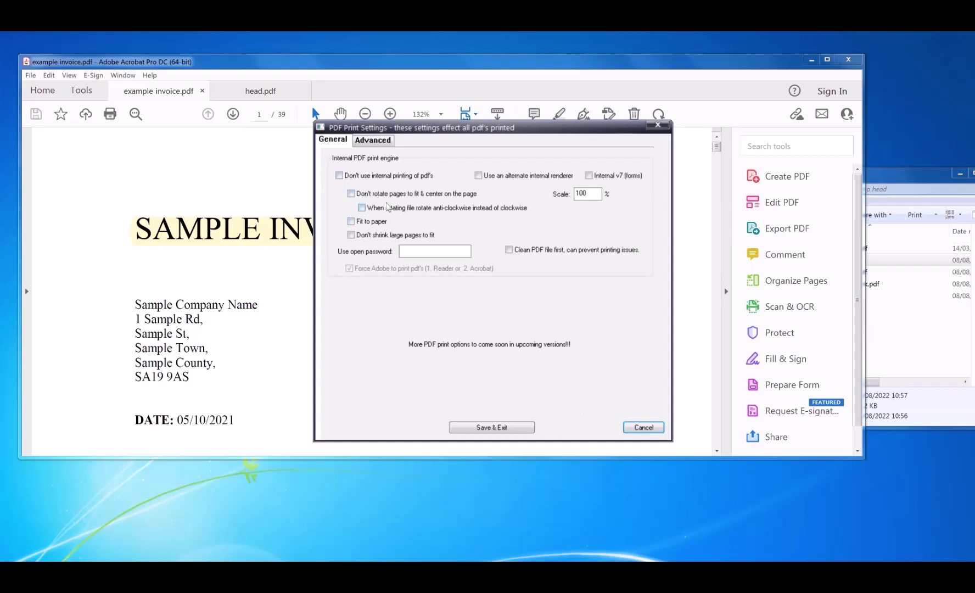
left_click(377, 143)
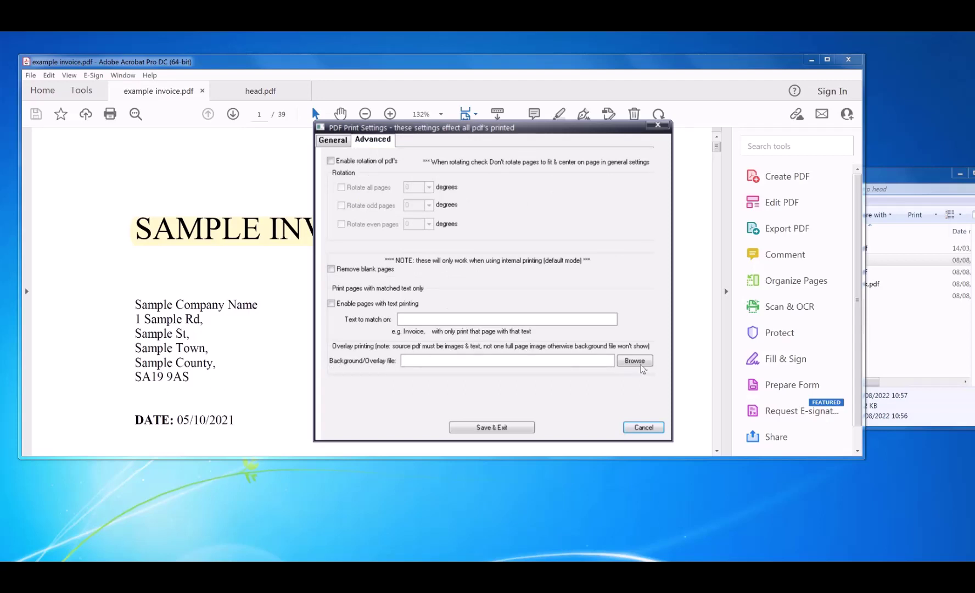
left_click(637, 362)
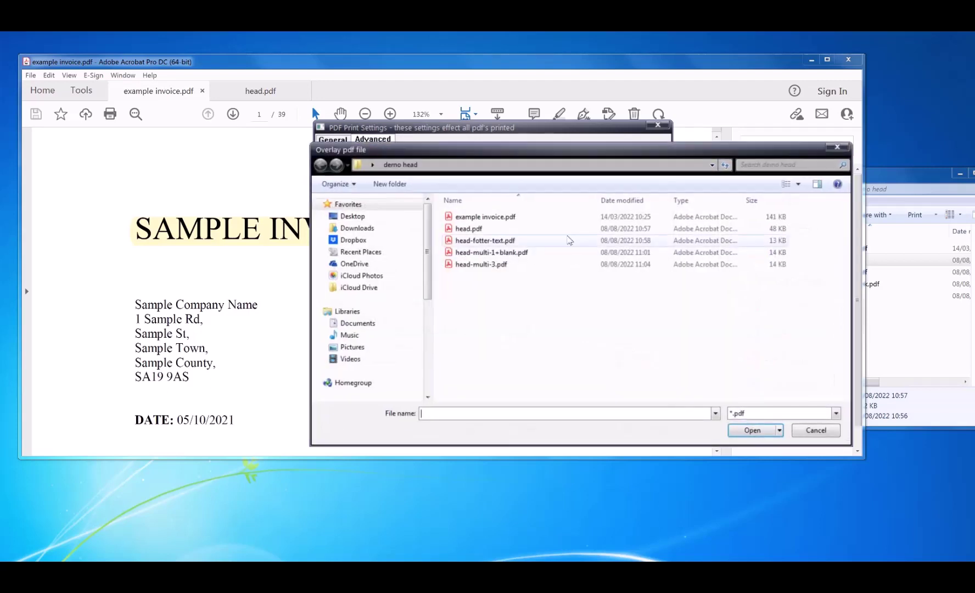
double_click(487, 228)
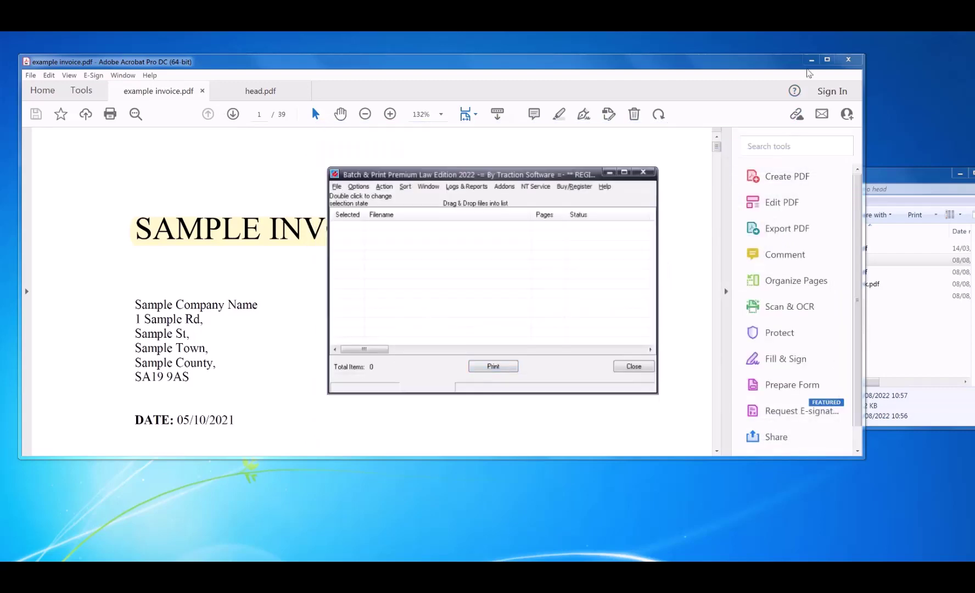
Add example invoice.pdf to the Batch & Print list and print its 39 pages with the overlay
left_click(812, 59)
left_click_drag(837, 248, 517, 270)
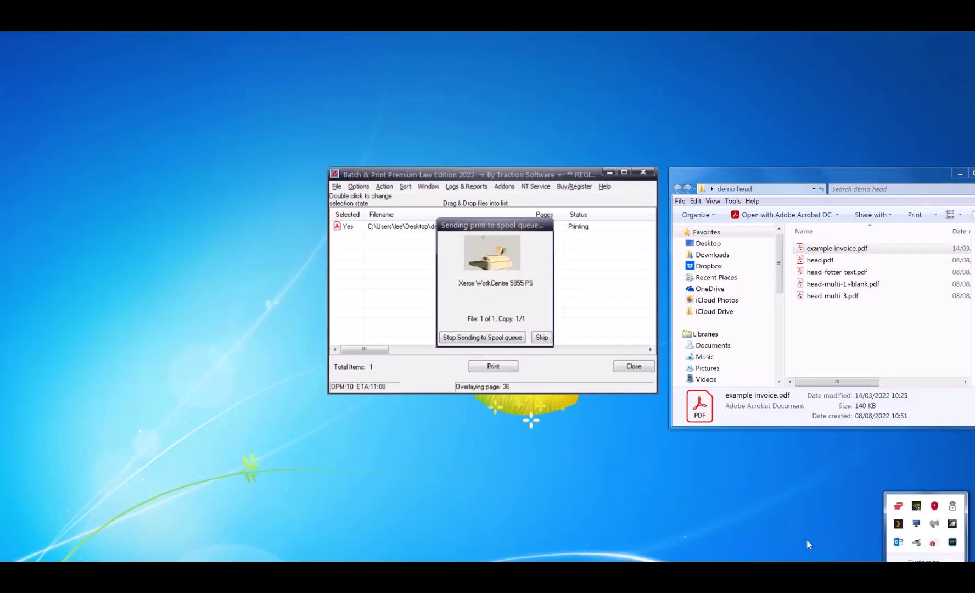
left_click(835, 533)
key("super")
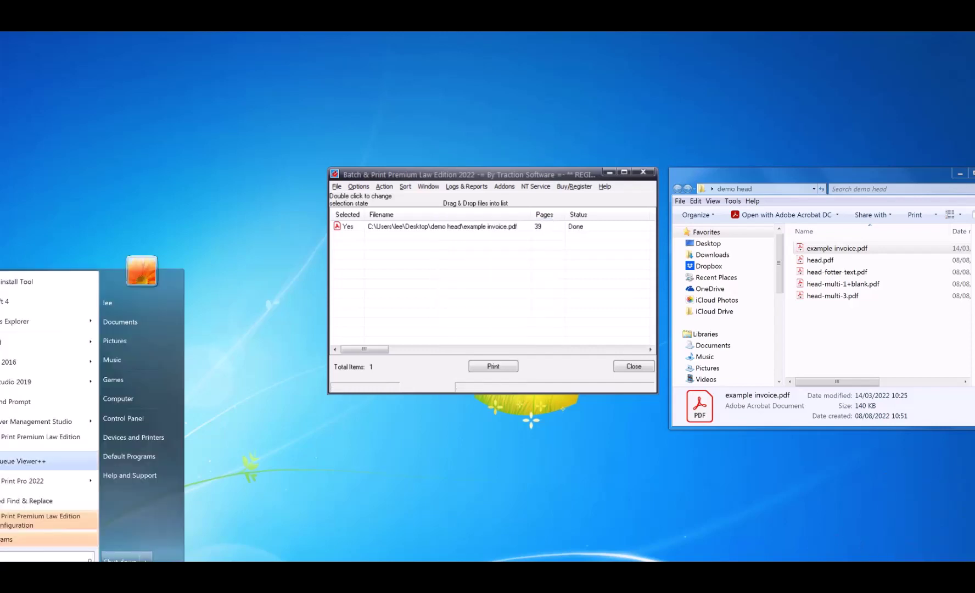
Launch Spool Queue Viewer++ and open the example invoice.pdf job from the Xerox WorkCentre 5855 PS queue
left_click(22, 461)
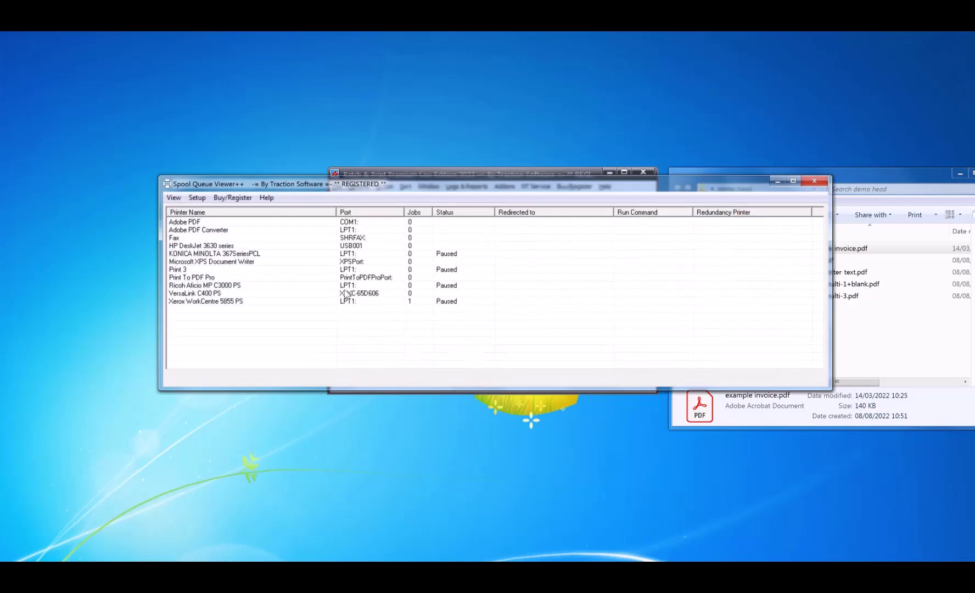
double_click(406, 300)
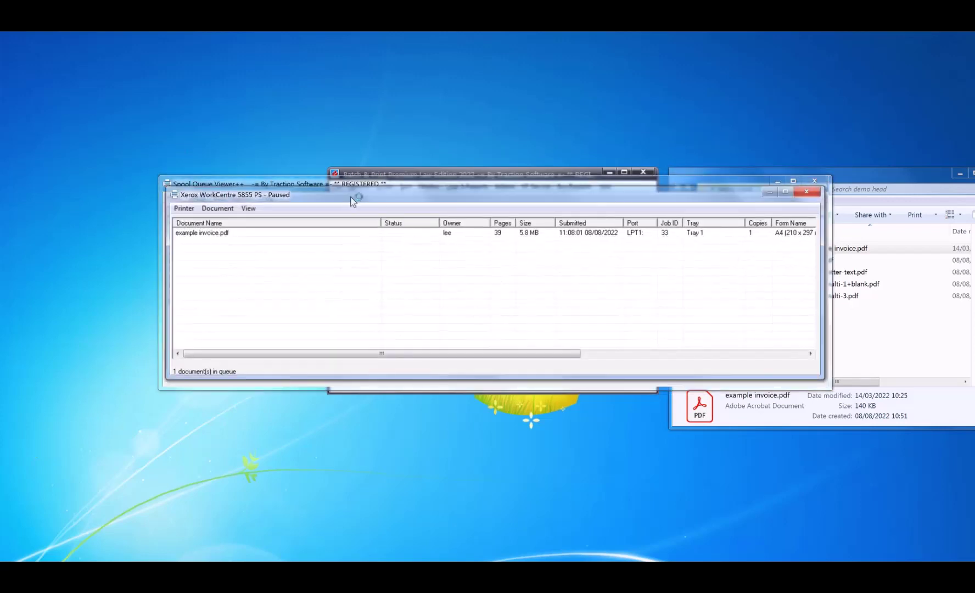
left_click(246, 254)
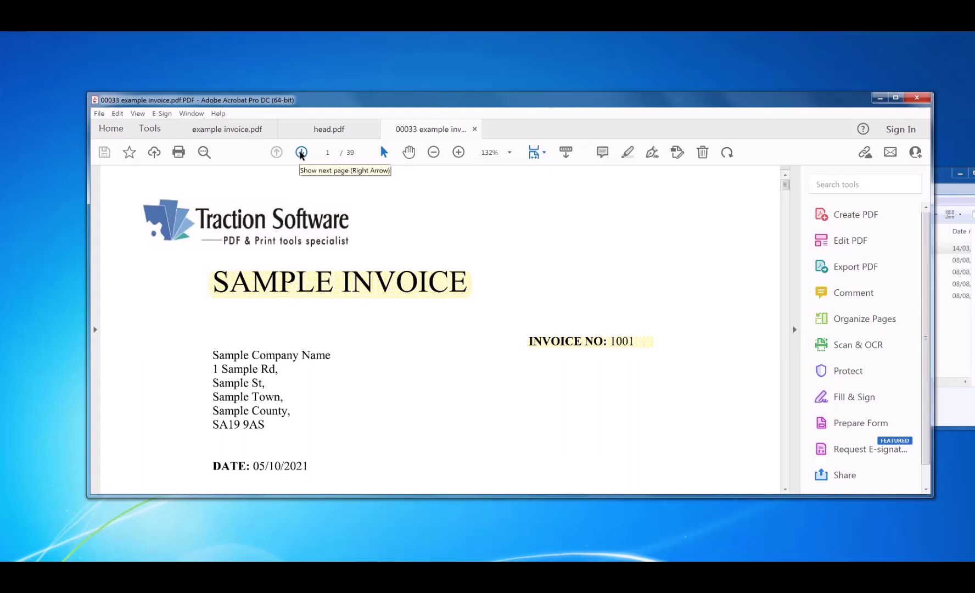
Step through the printed invoice pages to confirm the Traction Software header on each
left_click(301, 152)
left_click(301, 152)
left_click(301, 152)
left_click(300, 152)
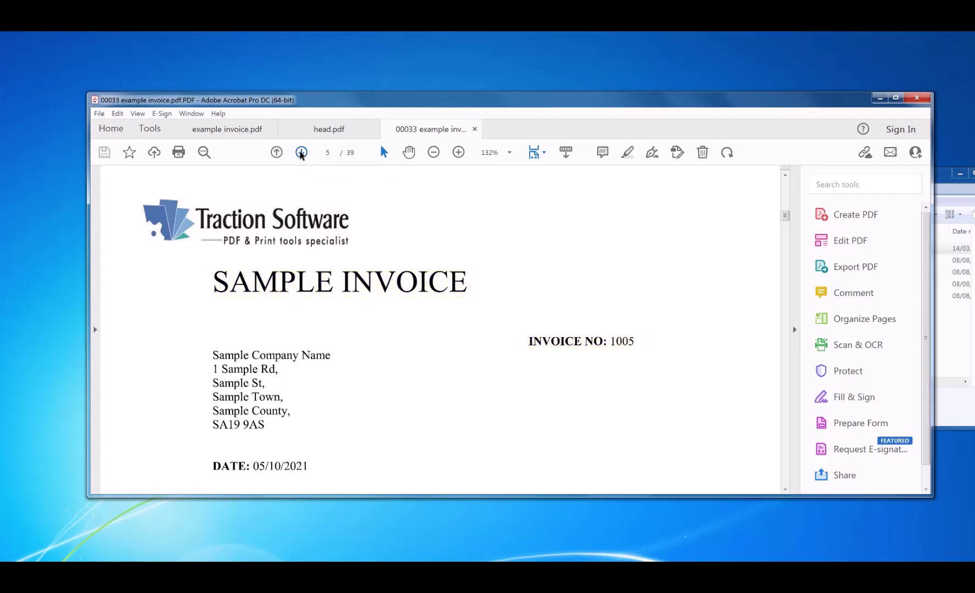
left_click(301, 152)
left_click(301, 152)
left_click(301, 152)
left_click(301, 152)
left_click(300, 152)
left_click(301, 152)
left_click(301, 152)
left_click(301, 152)
left_click(301, 152)
left_click(301, 152)
left_click(301, 152)
left_click(301, 152)
left_click(301, 152)
left_click(301, 152)
left_click(301, 152)
left_click(301, 152)
left_click(301, 152)
left_click(301, 152)
left_click(301, 152)
left_click(300, 152)
left_click(301, 152)
left_click(301, 152)
left_click(301, 152)
left_click(301, 152)
left_click(300, 152)
left_click(301, 152)
left_click(301, 152)
Close the 00033 output tab and open head-fotter-text.pdf from the demo head folder
left_click(916, 97)
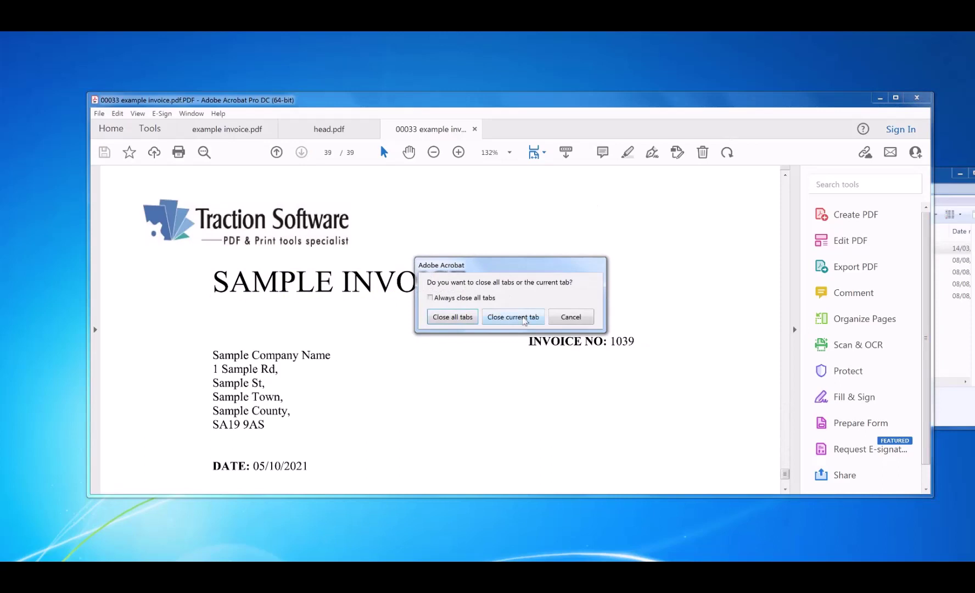
left_click(516, 320)
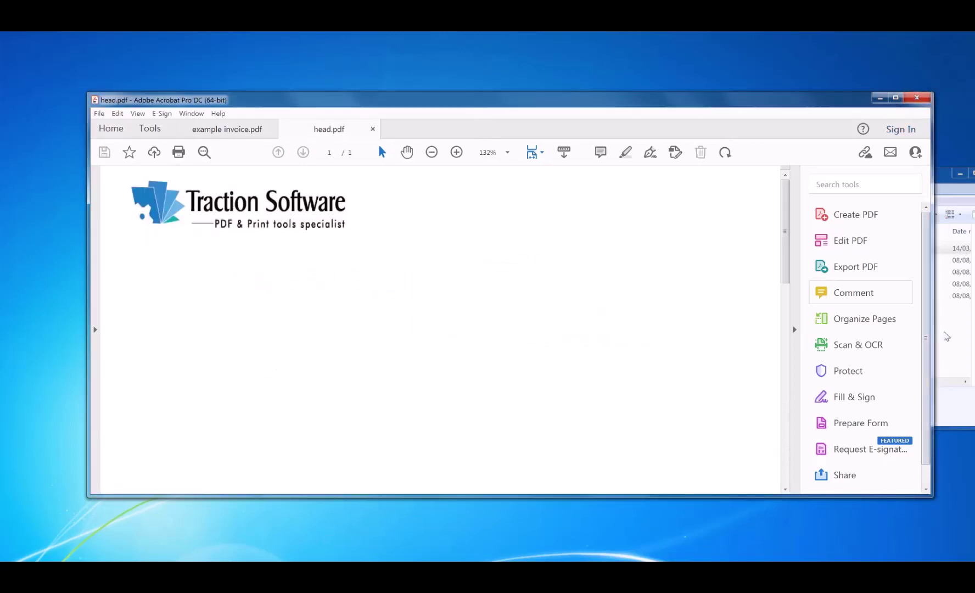
left_click(949, 336)
left_click(837, 272)
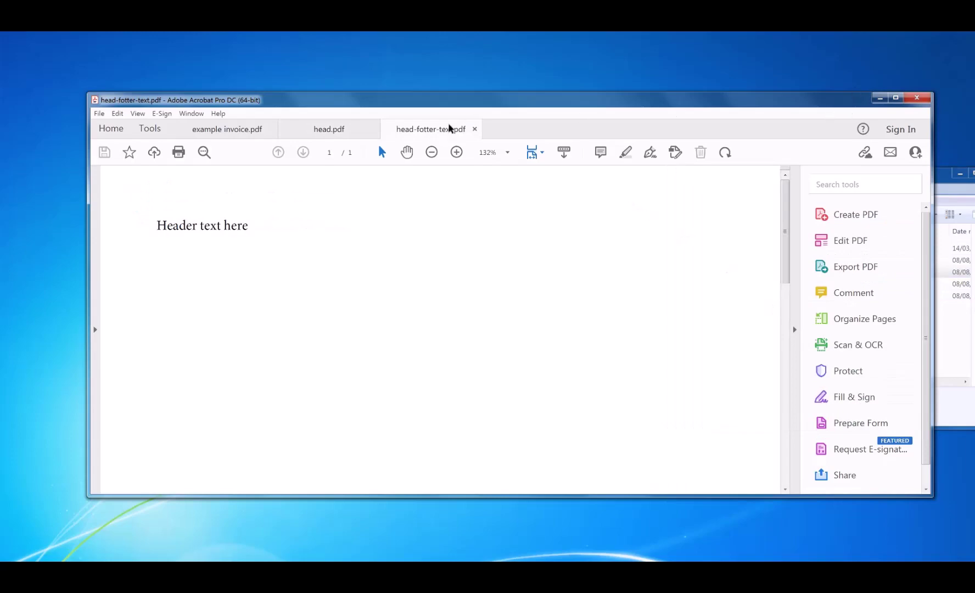
left_click(880, 98)
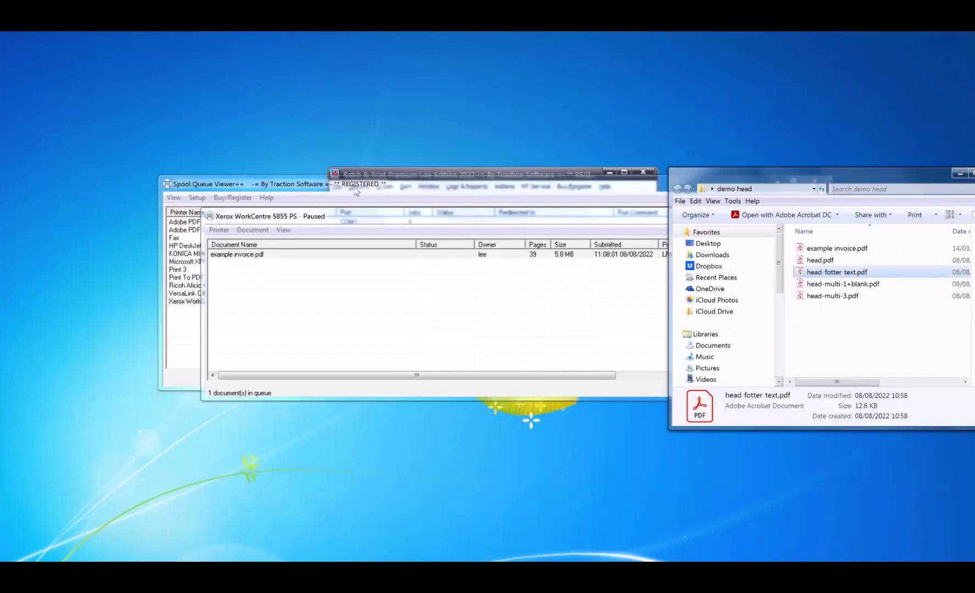
Change the PDF print background overlay to head-fotter-text.pdf and save the settings
left_click(363, 175)
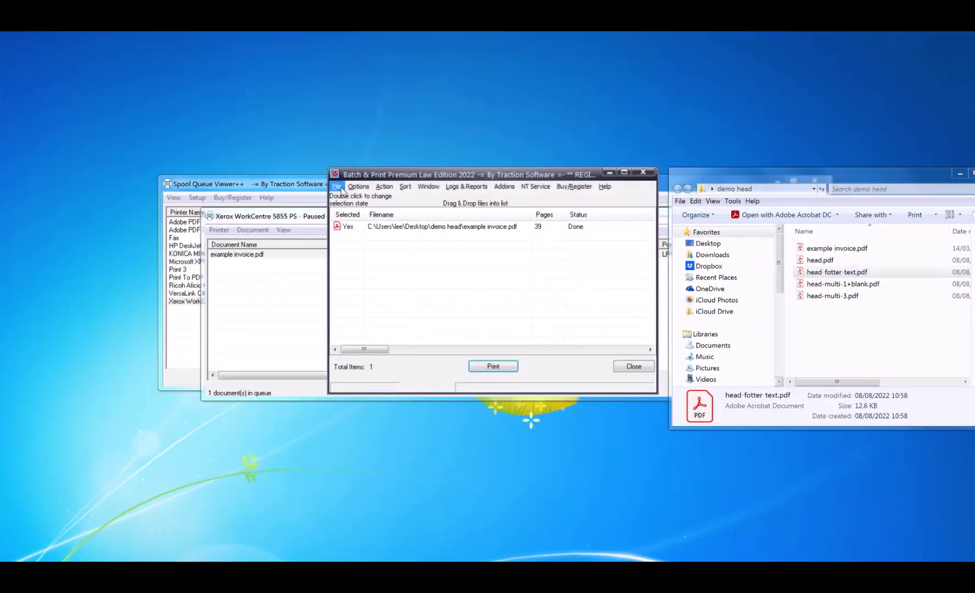
left_click(337, 186)
mouse_move(404, 406)
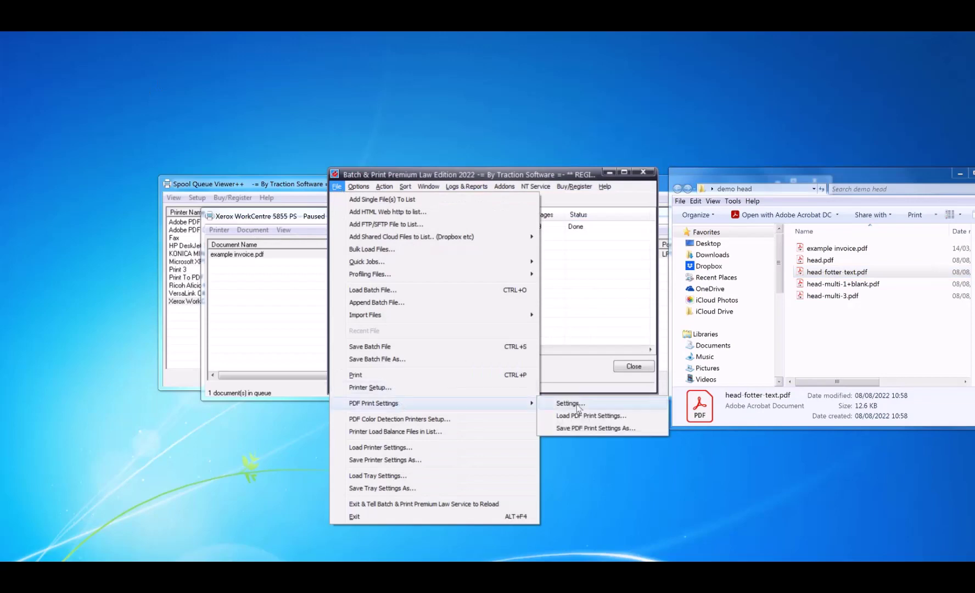
key("Return")
left_click(376, 142)
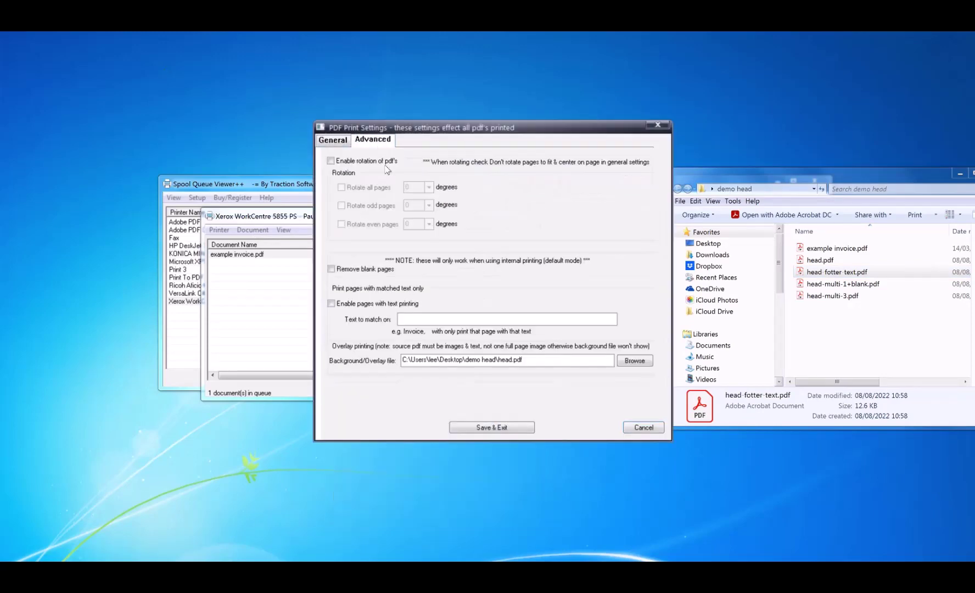
left_click(633, 362)
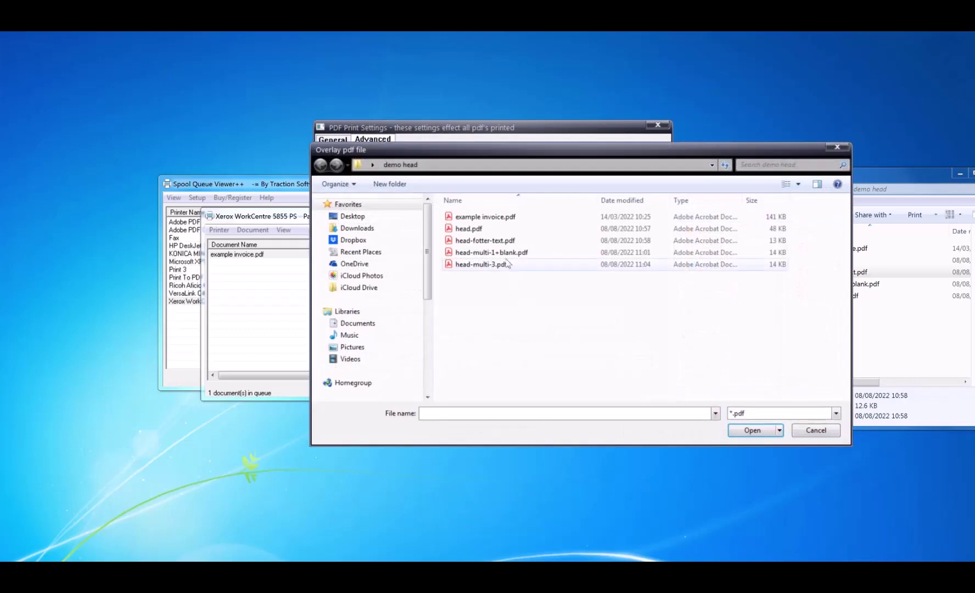
double_click(500, 240)
left_click(516, 427)
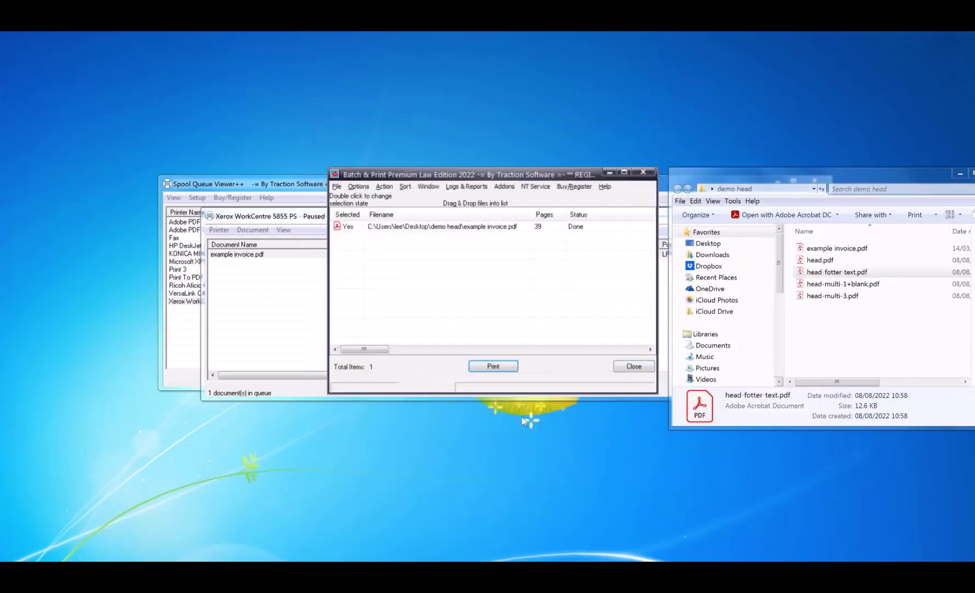
Print the invoice again and open the new job from the Xerox queue
left_click(492, 367)
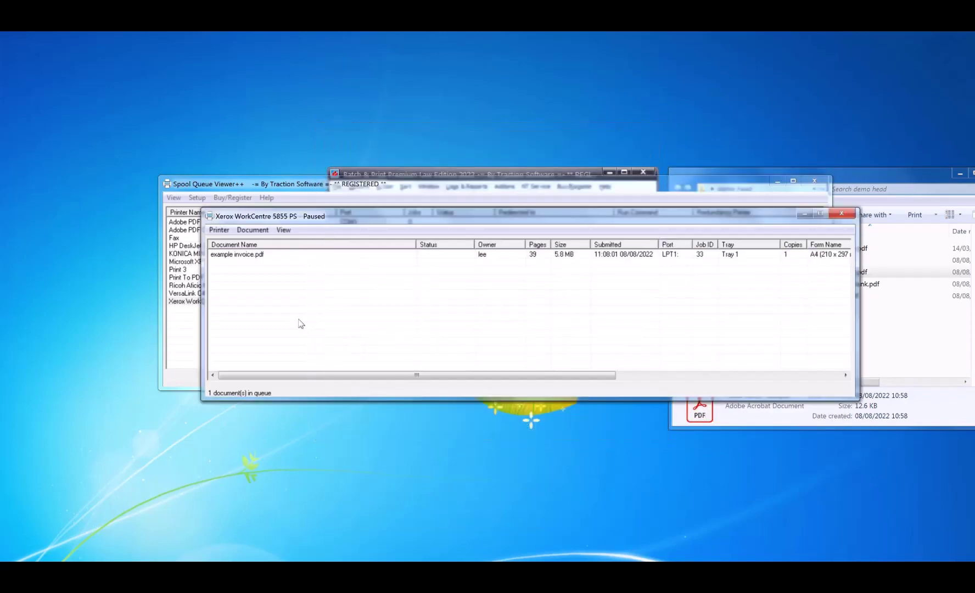
left_click(483, 177)
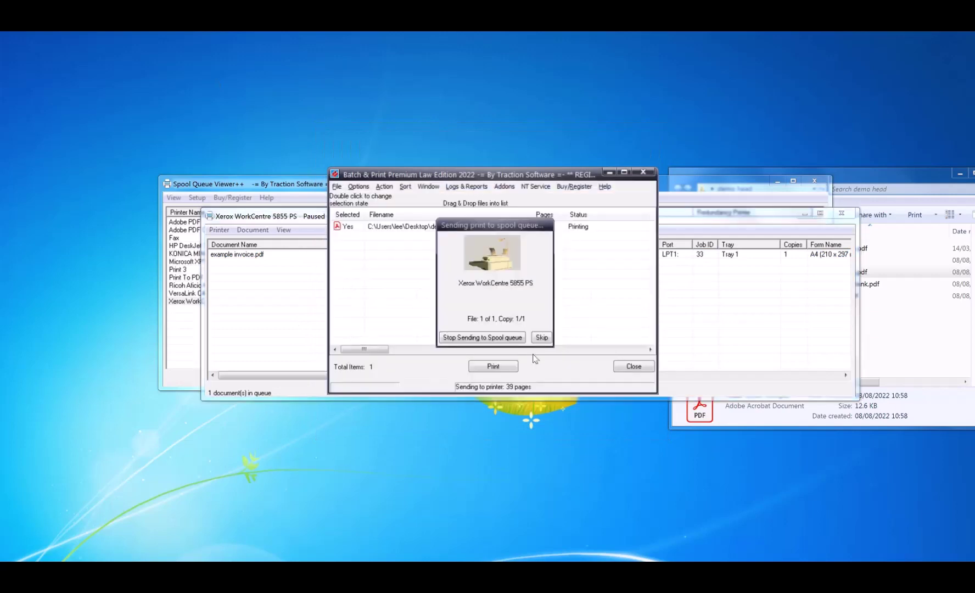
left_click(306, 308)
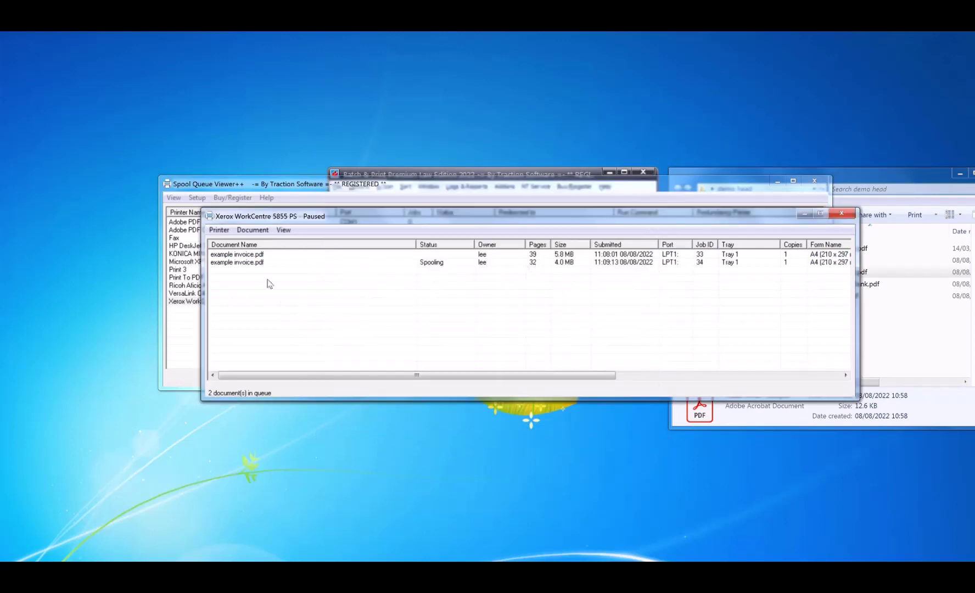
left_click(260, 263)
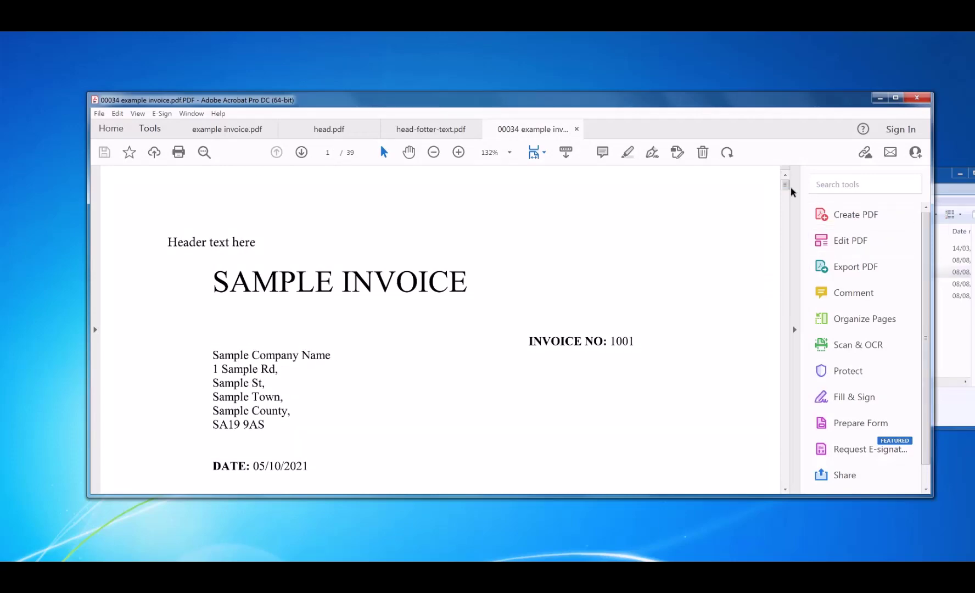
Scroll the 00034 output to confirm 'Header text here' and 'Footer text here' appear, then close it
scroll(786, 190, "down", 3)
scroll(786, 190, "down", 8)
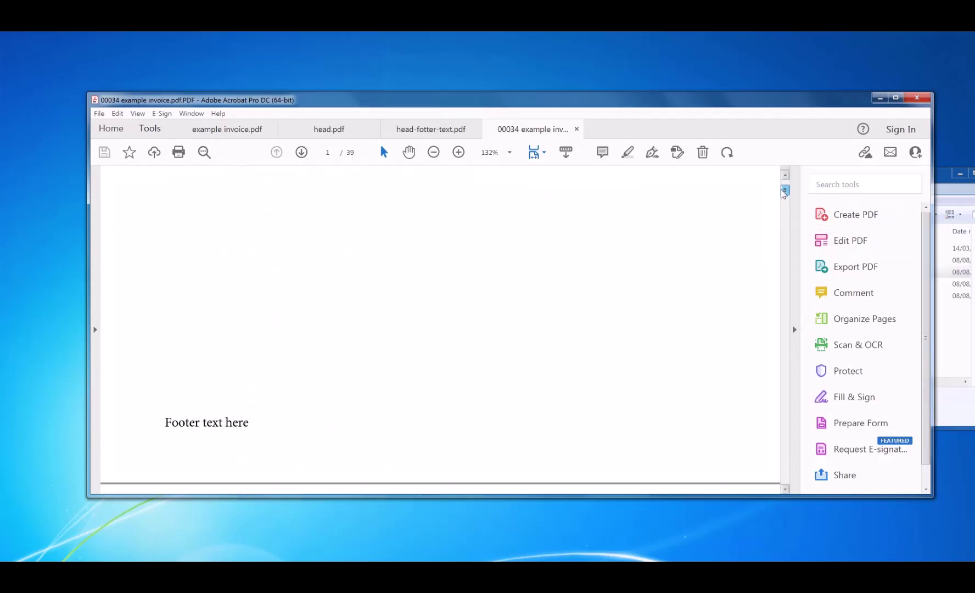
mouse_move(784, 192)
left_mouse_down()
mouse_move(783, 166)
mouse_move(768, 263)
mouse_move(790, 363)
mouse_move(787, 477)
mouse_move(776, 293)
mouse_move(788, 176)
left_mouse_up()
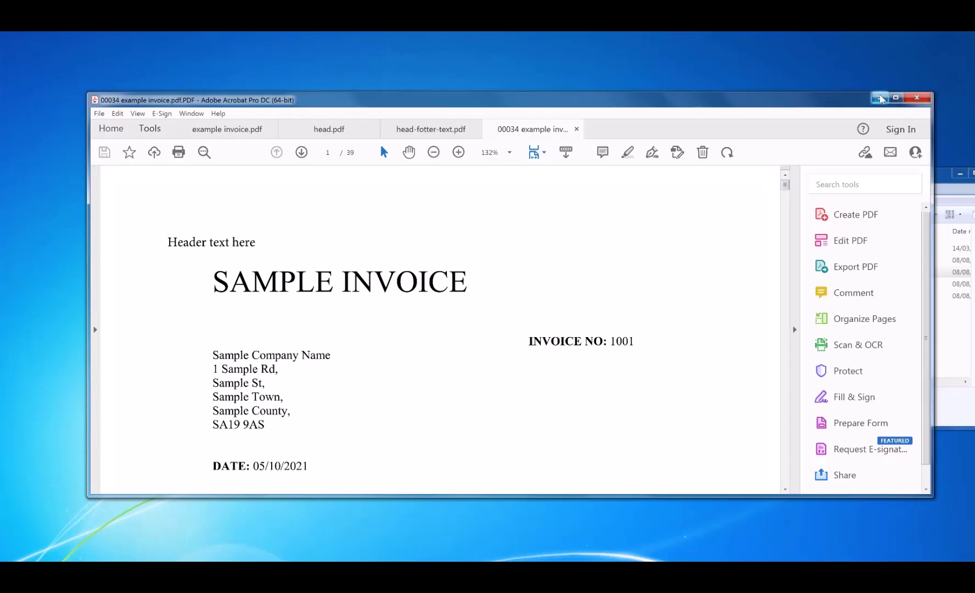
left_click(914, 99)
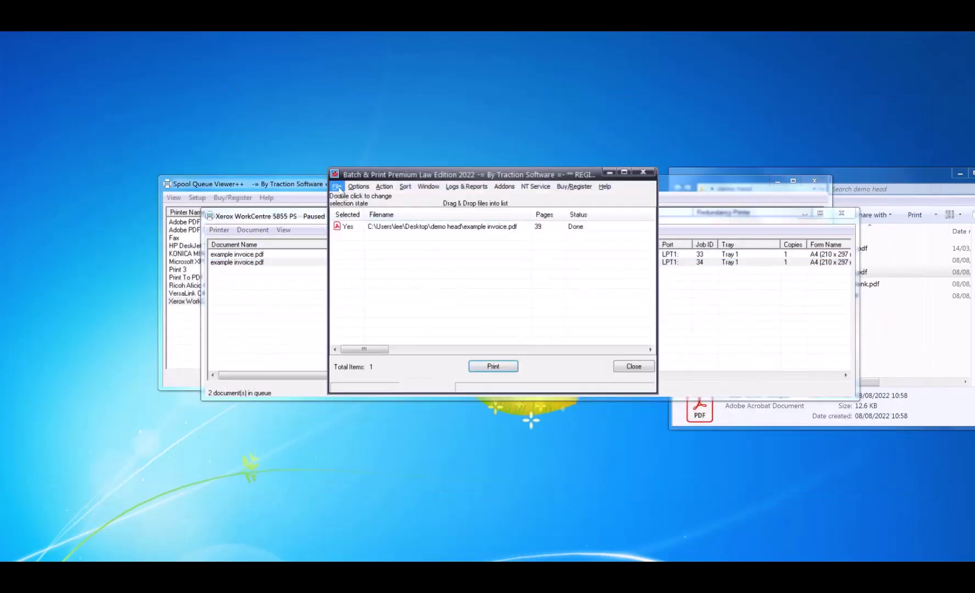
In PDF Print Settings > Advanced, choose head-multi-1+blank.pdf as overlay and Save & Exit
left_click(337, 187)
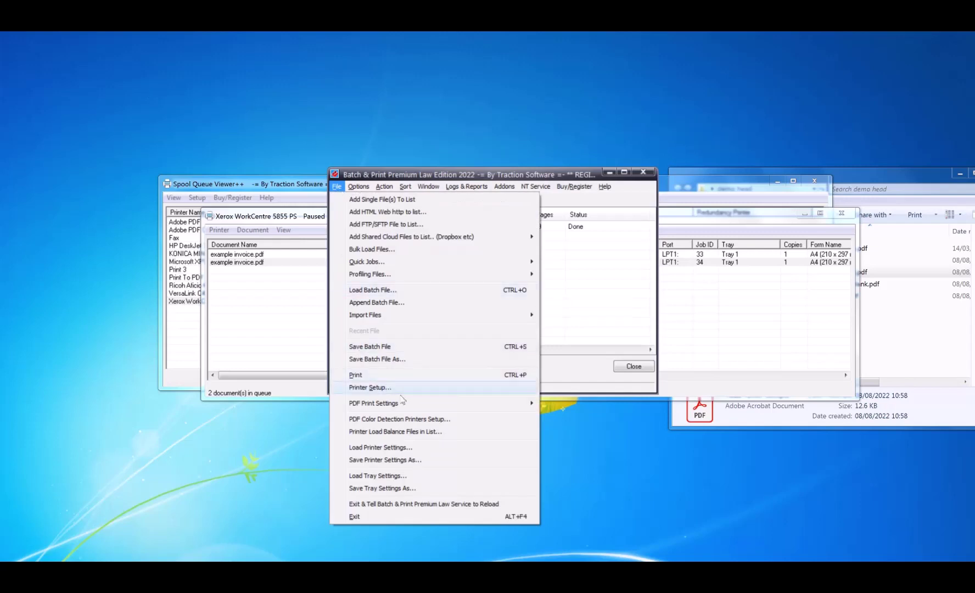
mouse_move(516, 403)
left_click(561, 402)
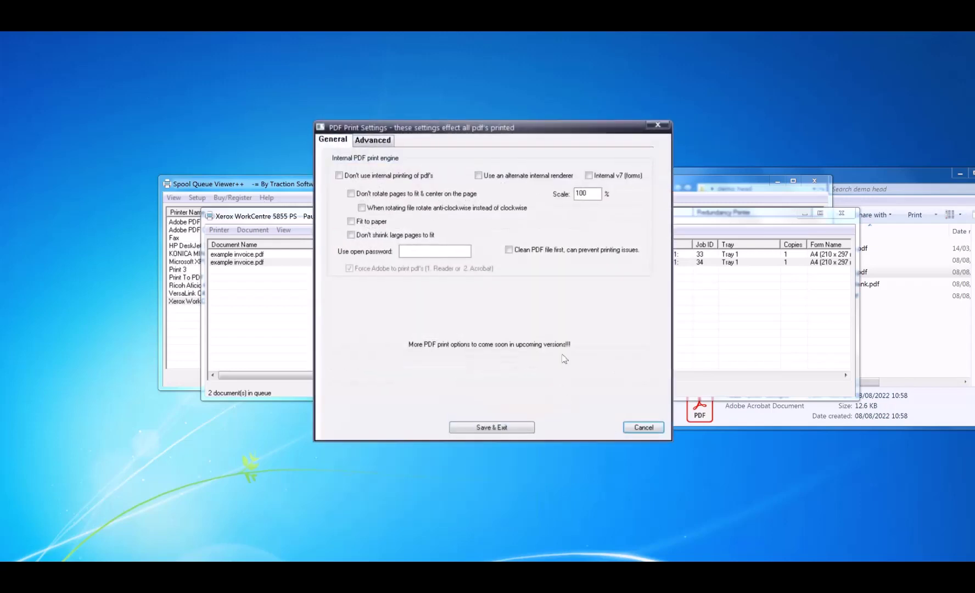
left_click(384, 143)
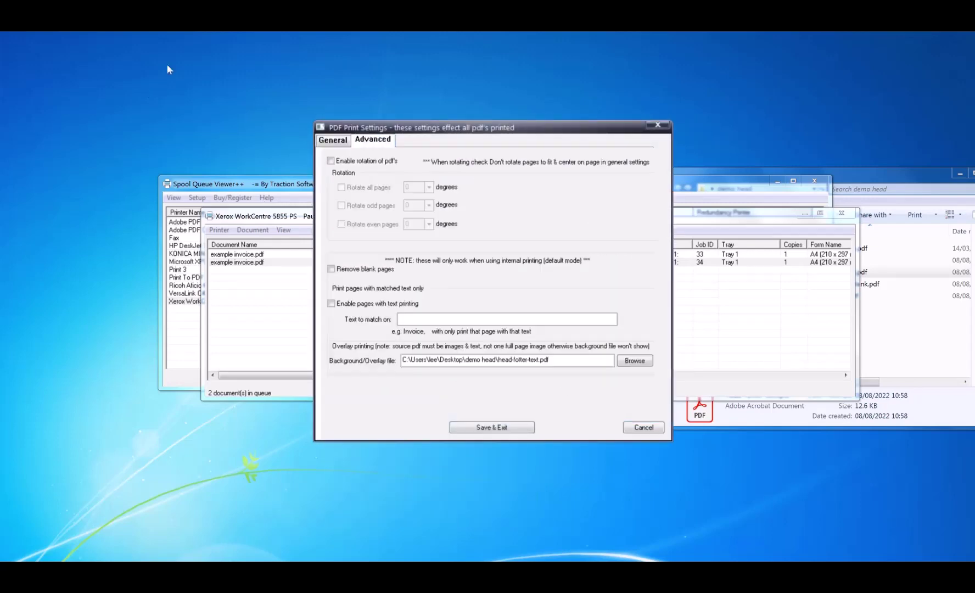
left_click(632, 361)
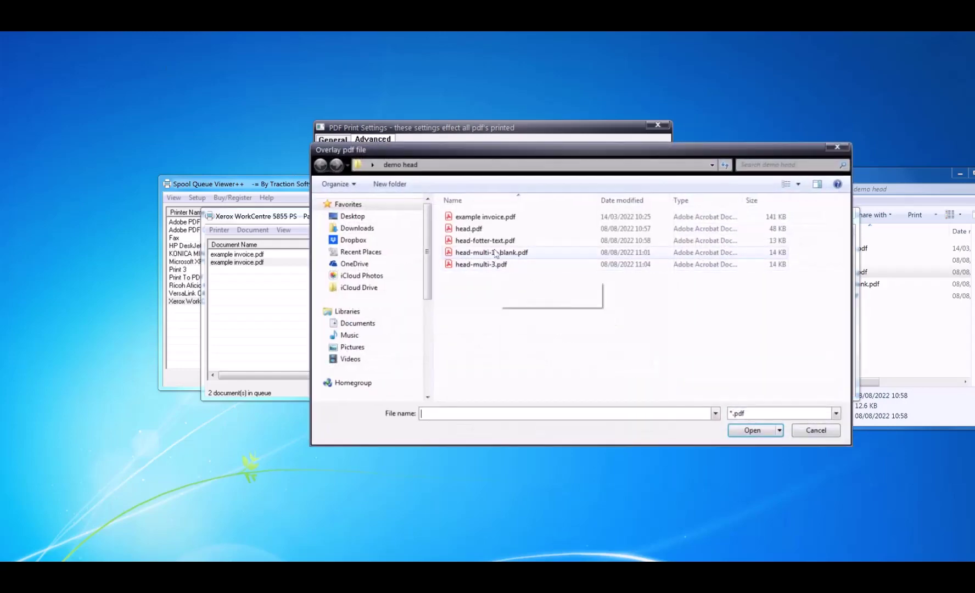
double_click(498, 254)
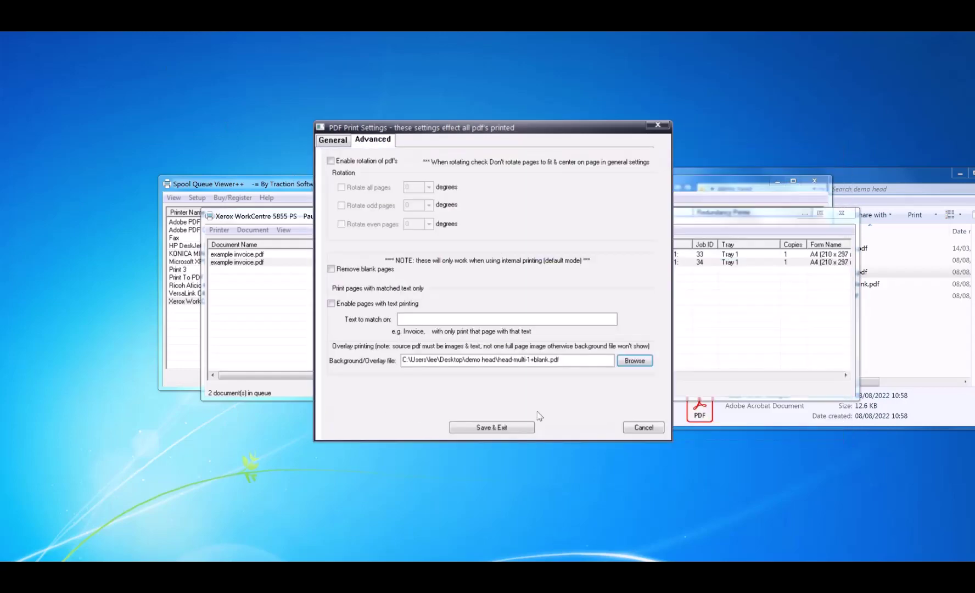
left_click(492, 427)
left_click(837, 271)
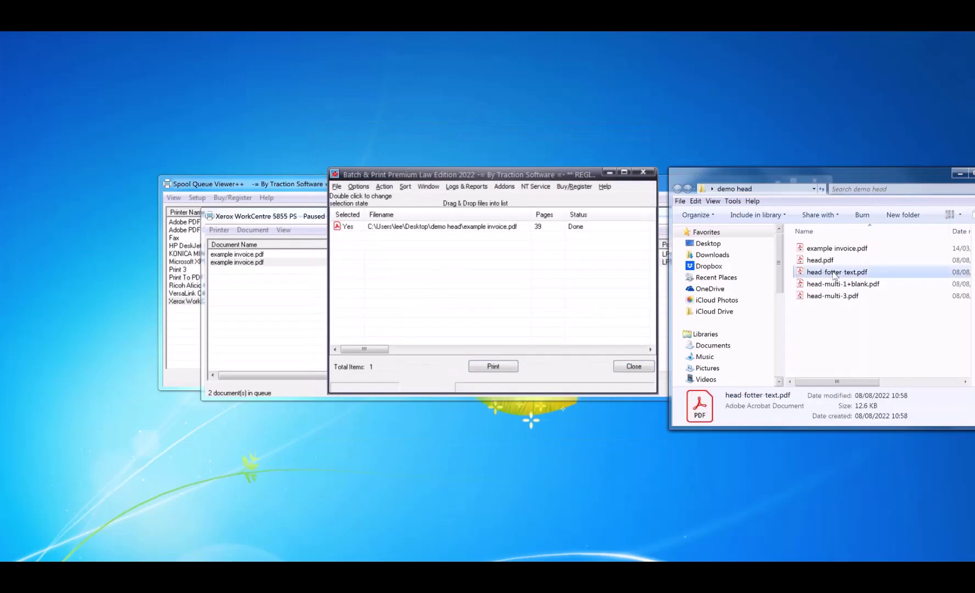
Open head-multi-1+blank.pdf to check its header page 1 and blank page 2
double_click(853, 284)
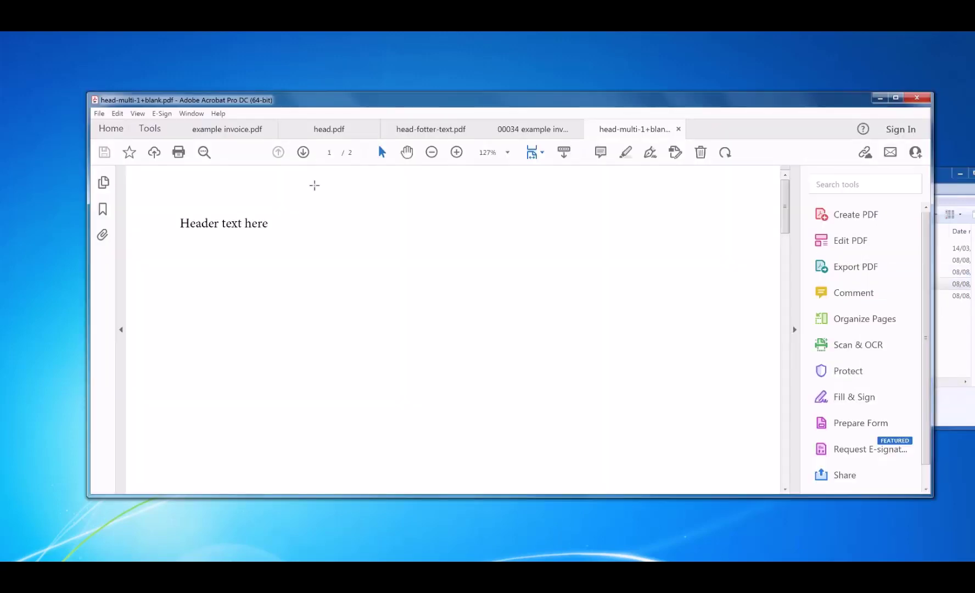
left_click(303, 152)
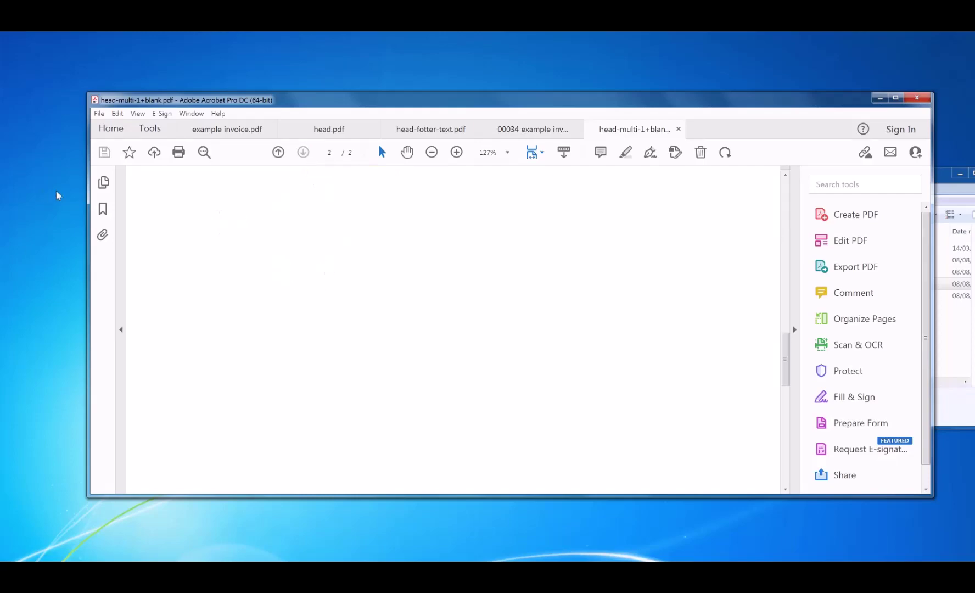
left_click(878, 98)
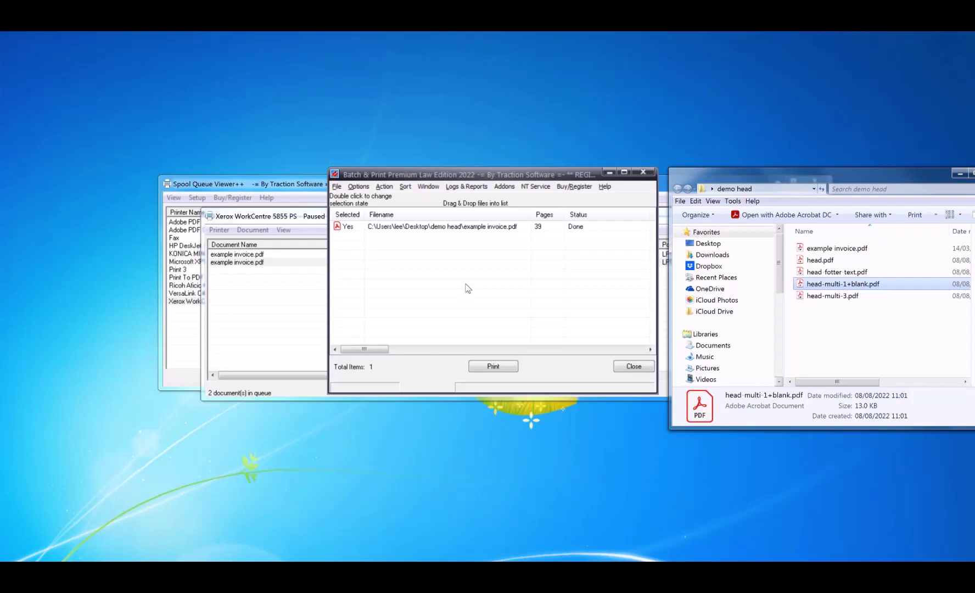
Print the invoice and convert the third Xerox queue job into 00035 example invoice.pdf.PDF
left_click(491, 371)
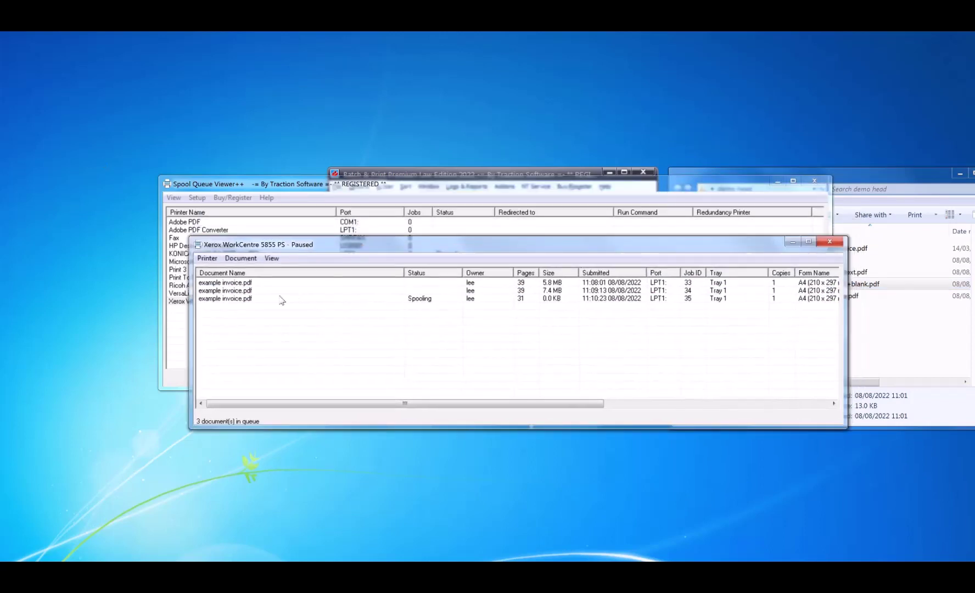
left_click(244, 299)
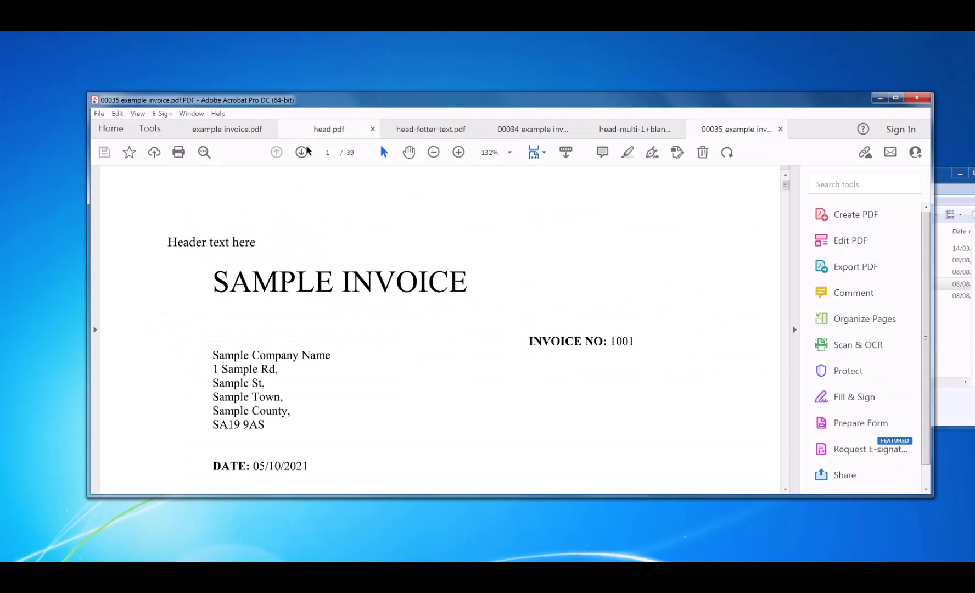
Page through the 00035 output, confirming the header shows on page 1 but not later pages
scroll(782, 393, "down", 10)
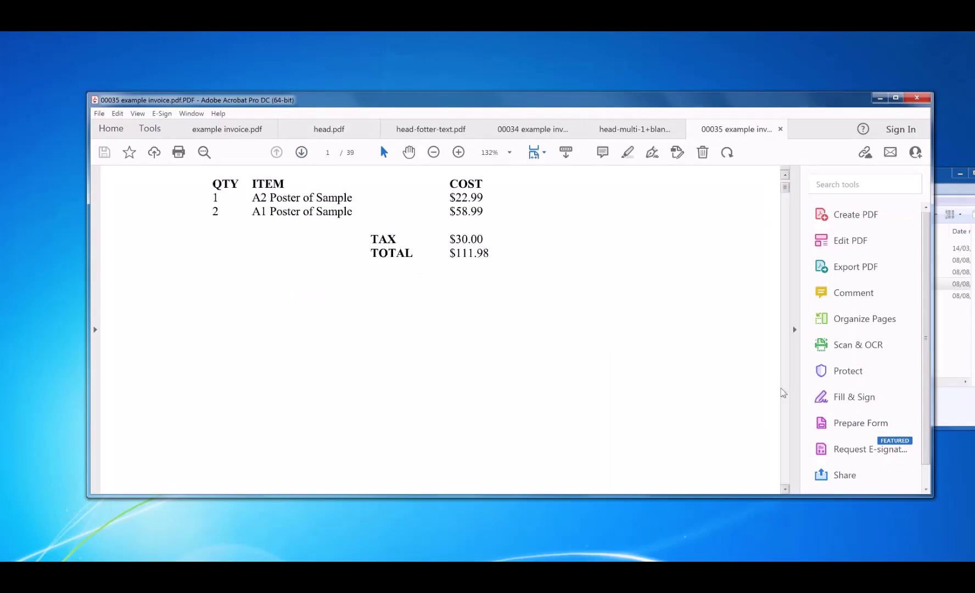
scroll(783, 393, "down", 5)
left_click(783, 393)
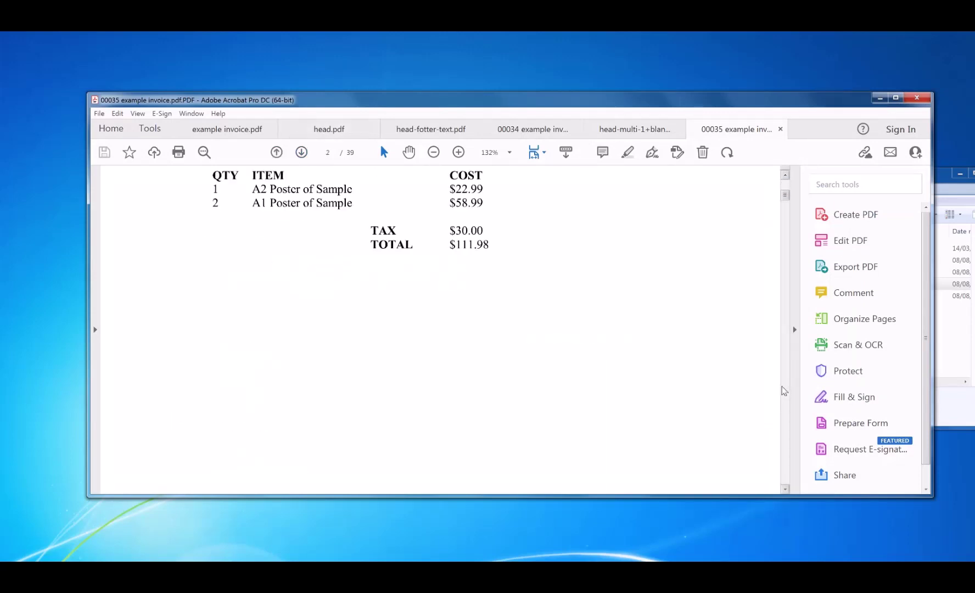
left_click_drag(785, 193, 784, 183)
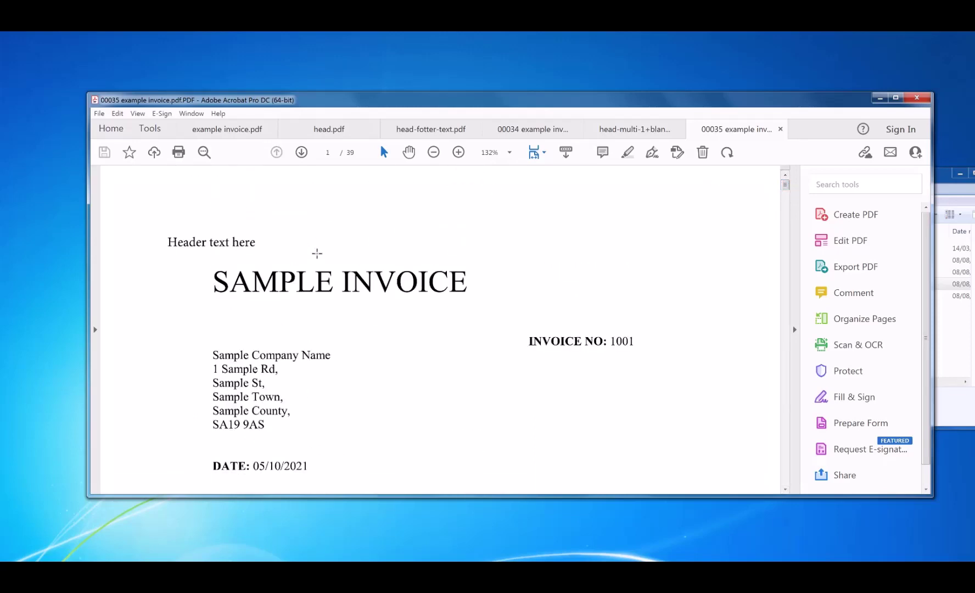
left_click(301, 152)
left_click(301, 152)
left_click(277, 154)
left_click(276, 154)
left_click(301, 152)
left_click(302, 152)
left_click(301, 153)
left_click(301, 152)
left_click(302, 152)
left_click(301, 152)
left_click(302, 152)
left_click(301, 152)
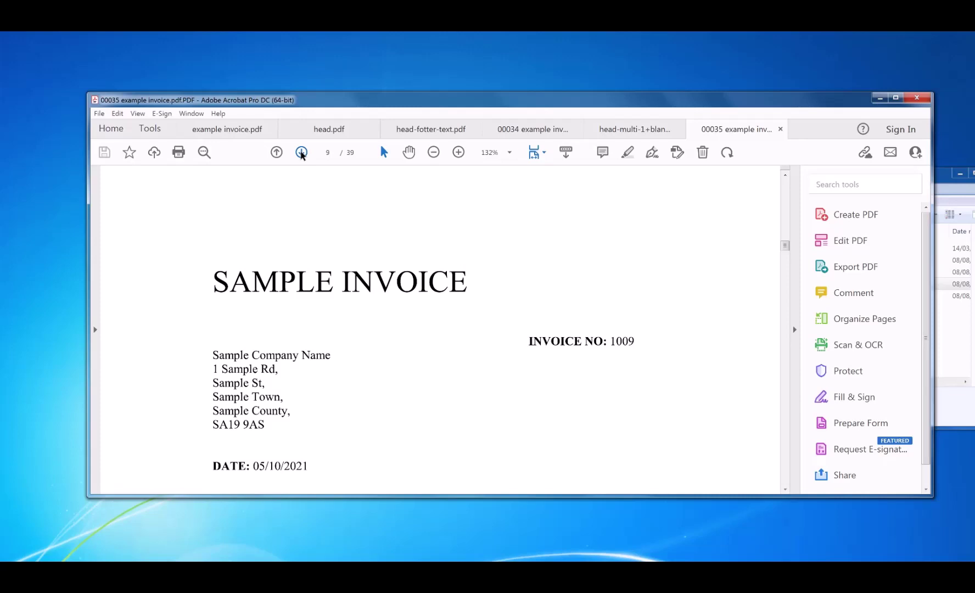
Open head-multi-3.pdf in Acrobat and page through it to confirm labels Page 1 to Page 3
left_click(880, 97)
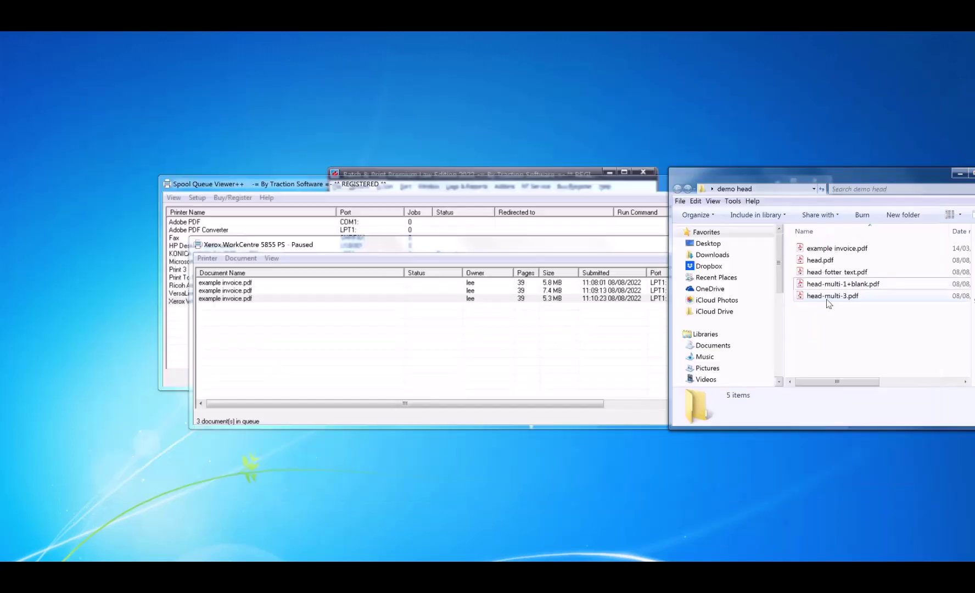
double_click(829, 293)
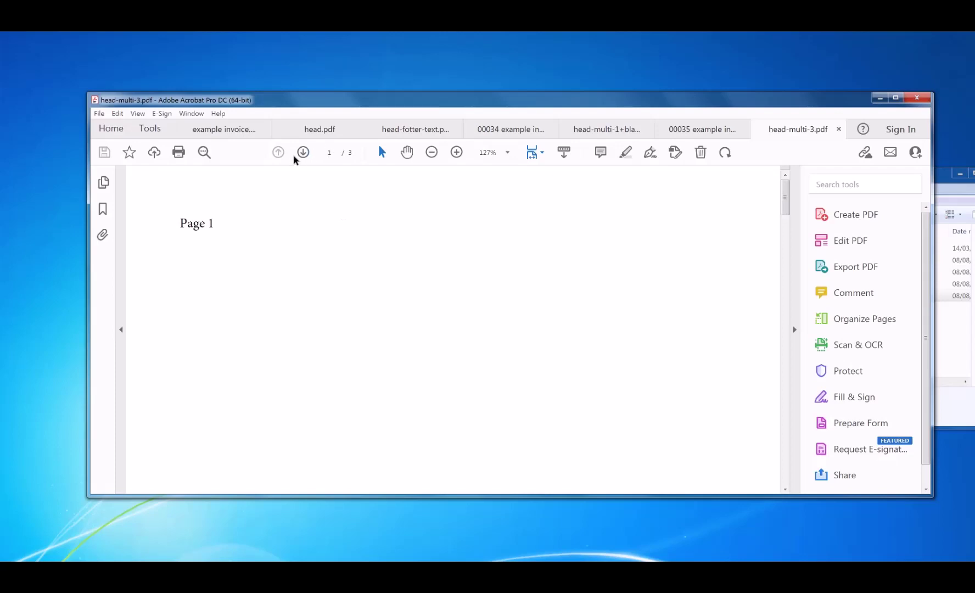
left_click(303, 152)
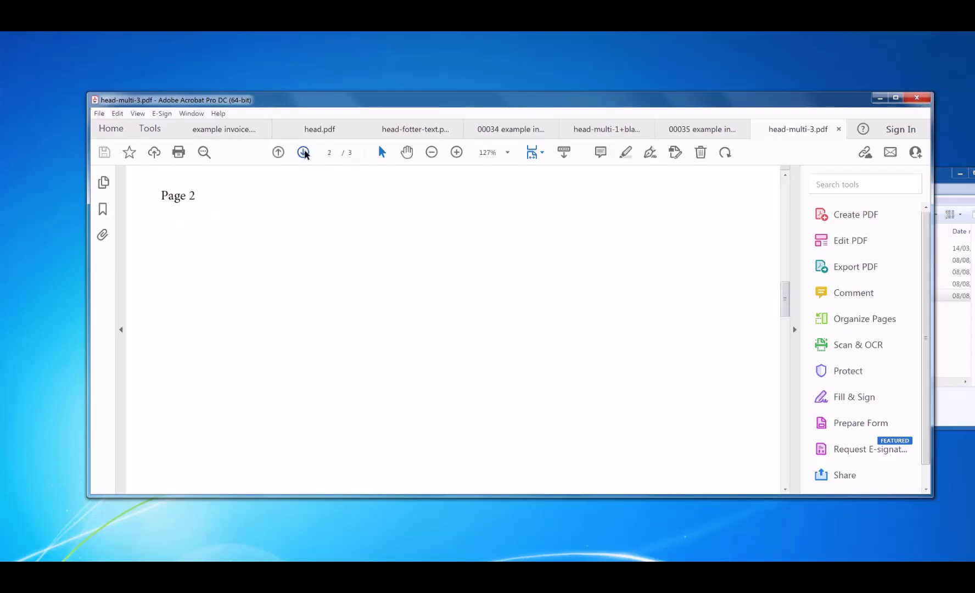
left_click(303, 152)
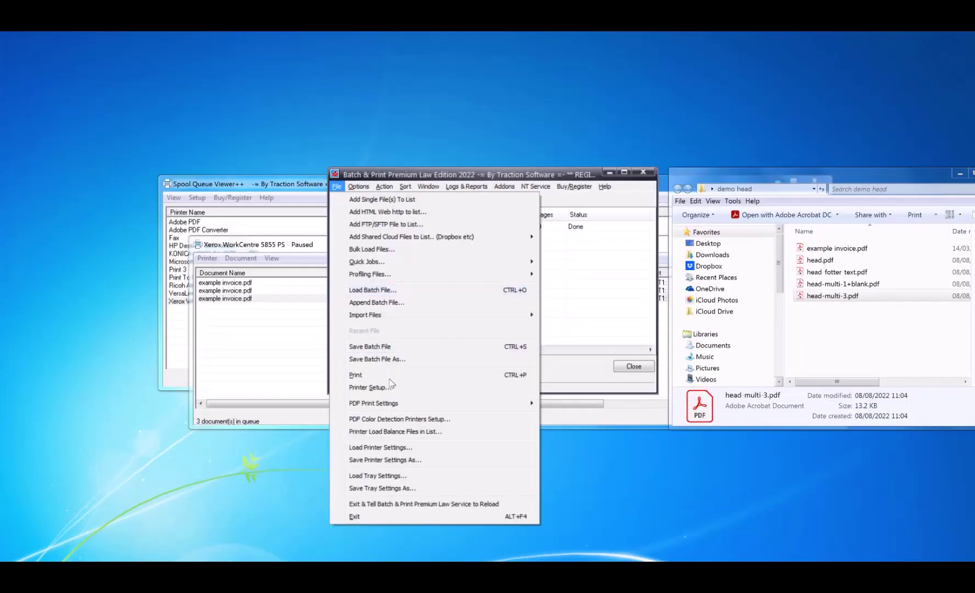
Set head-multi-3.pdf as the Advanced PDF overlay, save, and print the invoice as a fourth job
mouse_move(424, 407)
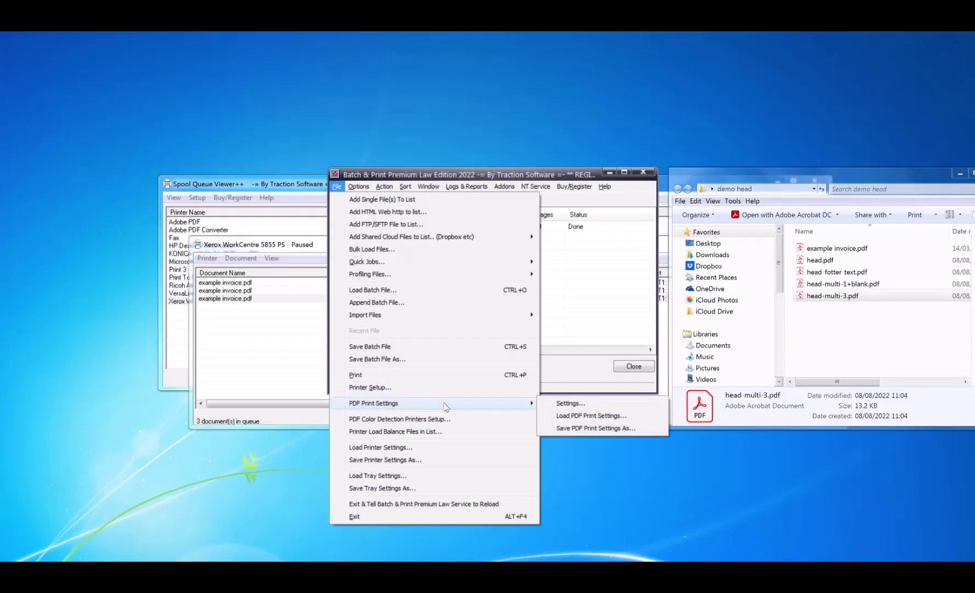
left_click(565, 404)
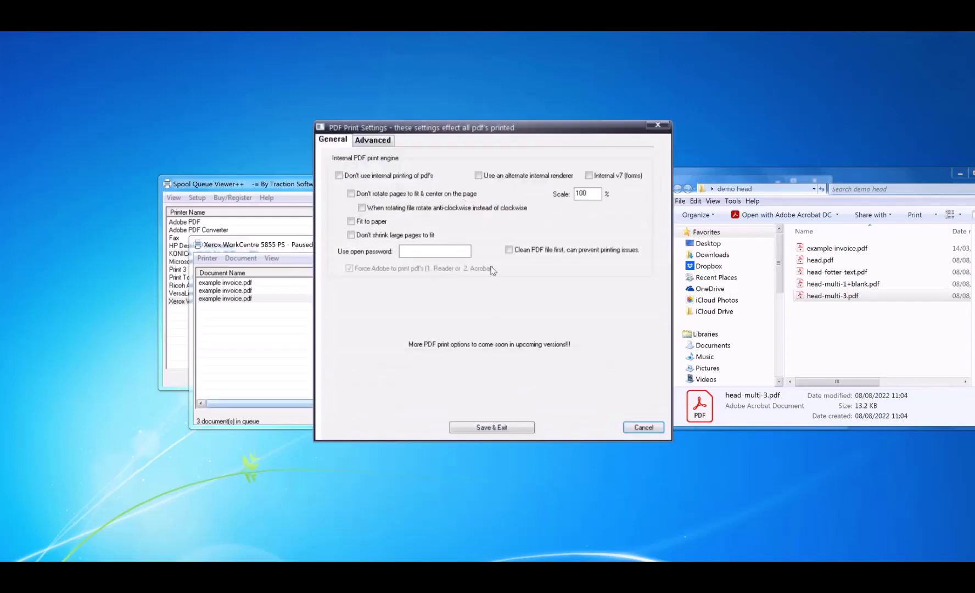
left_click(373, 140)
left_click(634, 360)
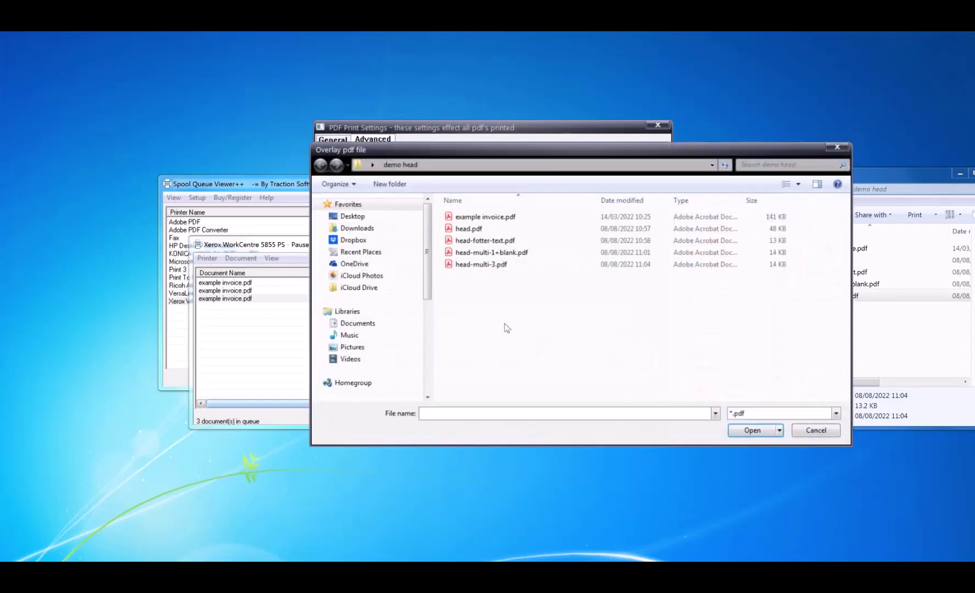
double_click(483, 268)
left_click(499, 427)
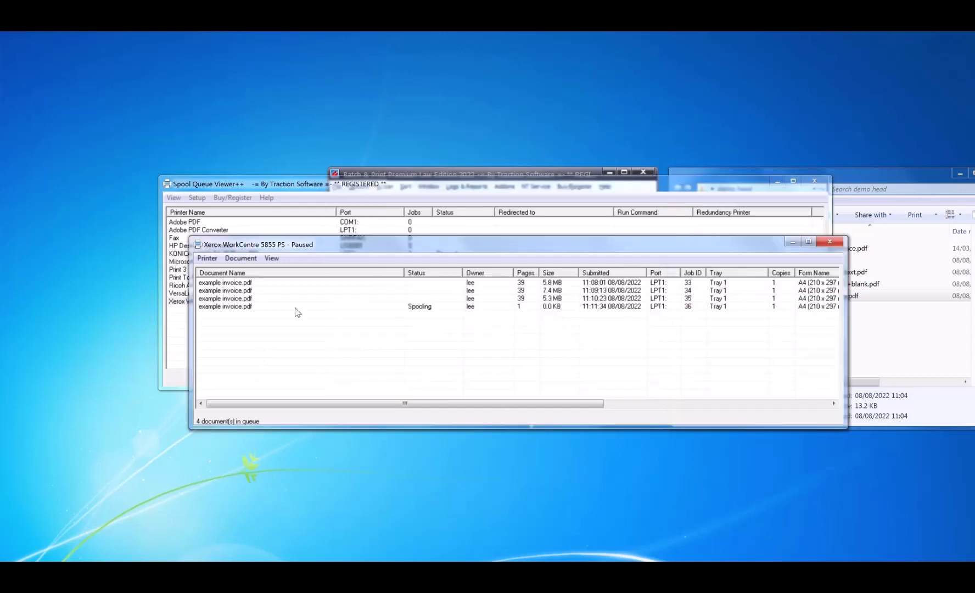
left_click(292, 307)
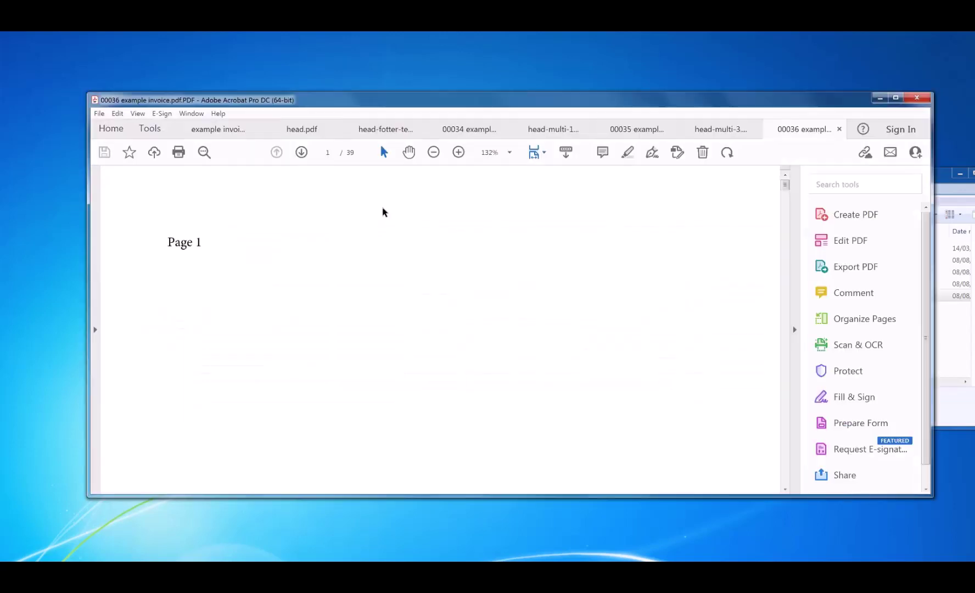
Page forward through the 00036 output to check the Page 1 and Page 2 overlays
left_click(301, 152)
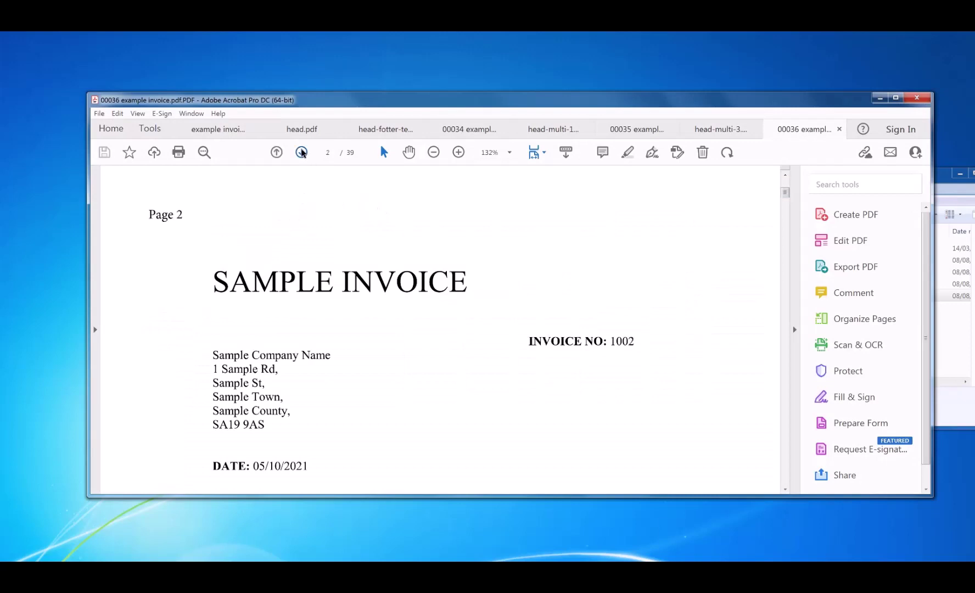
left_click(301, 153)
double_click(301, 152)
double_click(302, 153)
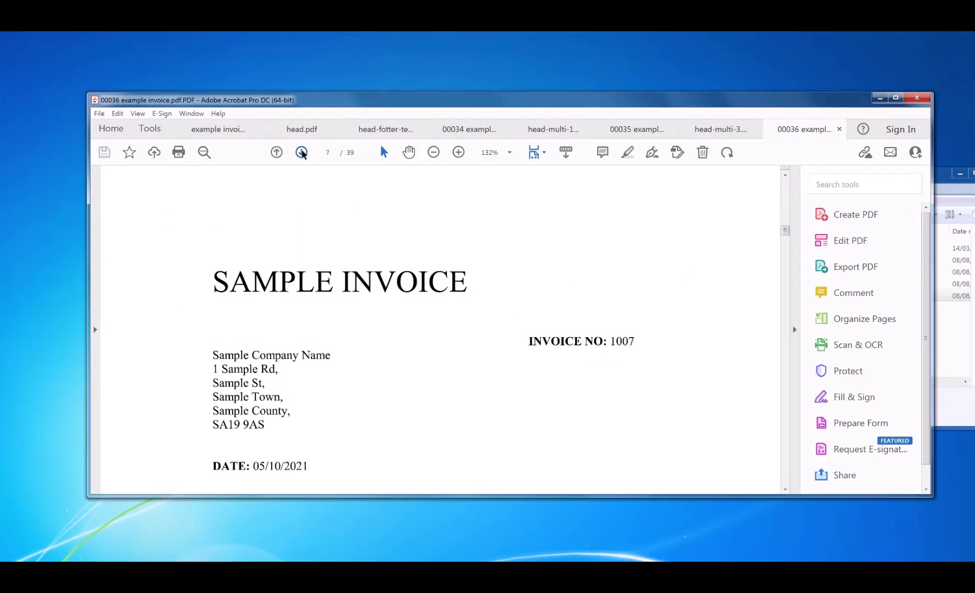
triple_click(302, 153)
double_click(301, 152)
Page back through the 00036 invoice, then close it and the remaining open documents
double_click(301, 153)
left_click(276, 153)
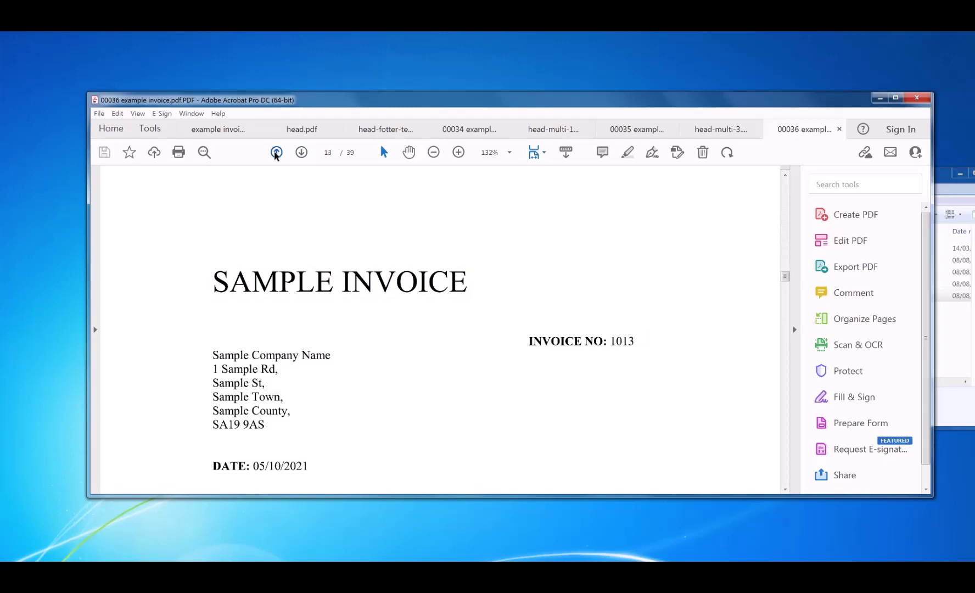
triple_click(276, 152)
double_click(276, 153)
key("ctrl+w")
key("alt+F4")
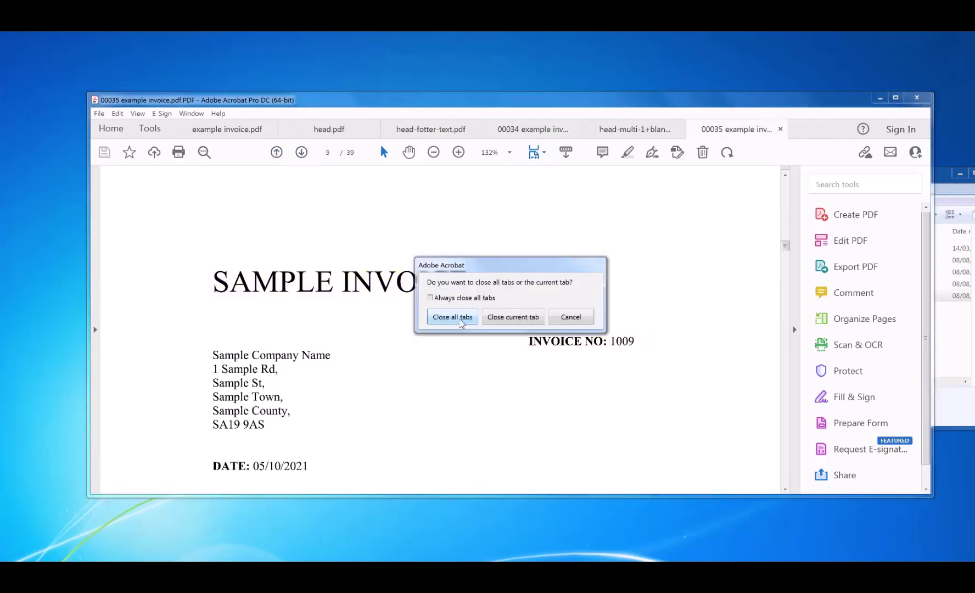